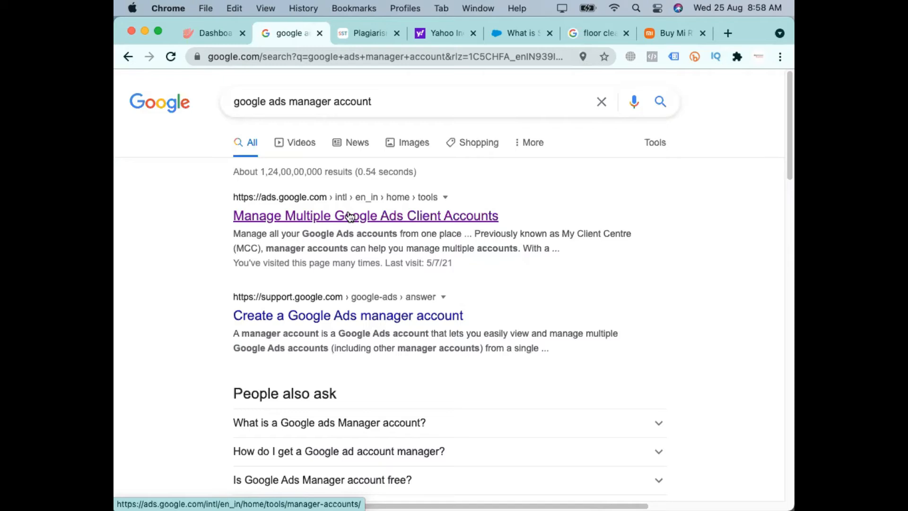
Open the Manage Multiple Google Ads Client Accounts search result and start creating a manager account
{"action": "left_click", "coordinate": [349, 217]}
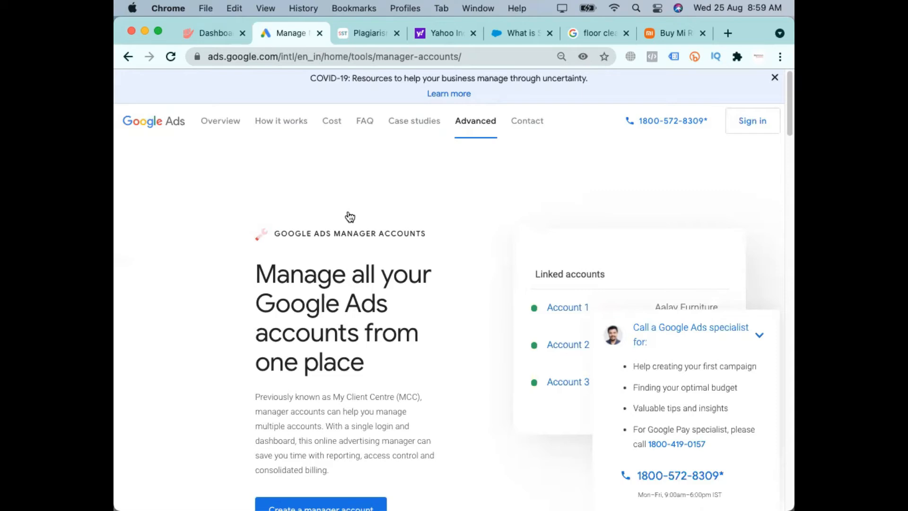
{"action": "left_click", "coordinate": [759, 336]}
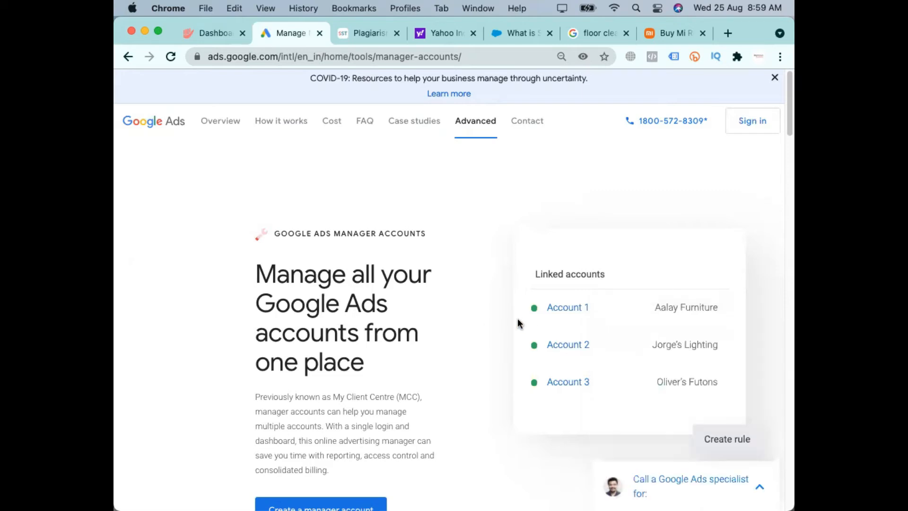
{"action": "scroll", "coordinate": [308, 462], "scroll_direction": "down", "scroll_amount": 1}
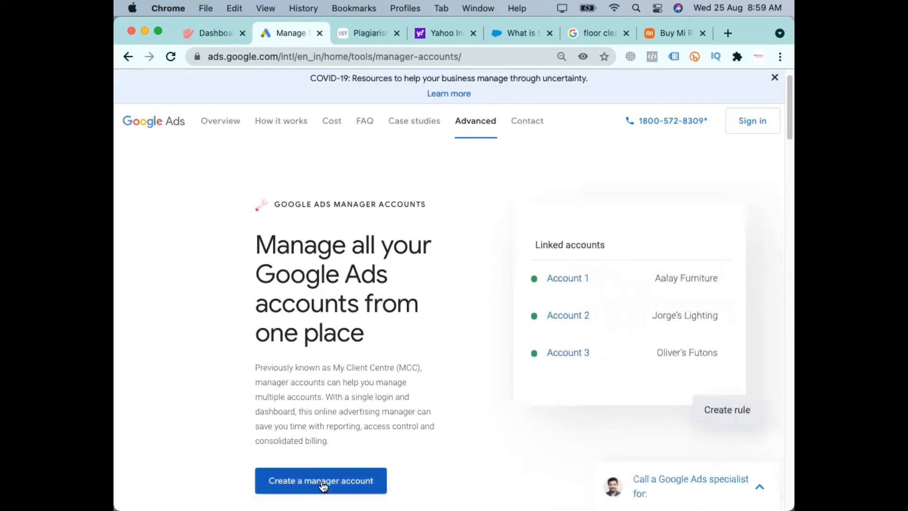
{"action": "scroll", "coordinate": [318, 476], "scroll_direction": "down", "scroll_amount": 4}
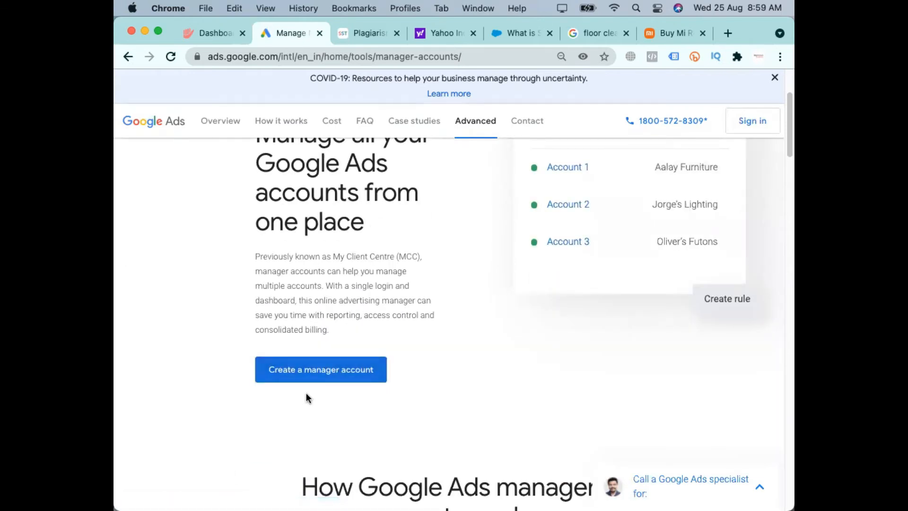
{"action": "scroll", "coordinate": [306, 394], "scroll_direction": "up", "scroll_amount": 1}
{"action": "scroll", "coordinate": [426, 373], "scroll_direction": "down", "scroll_amount": 1}
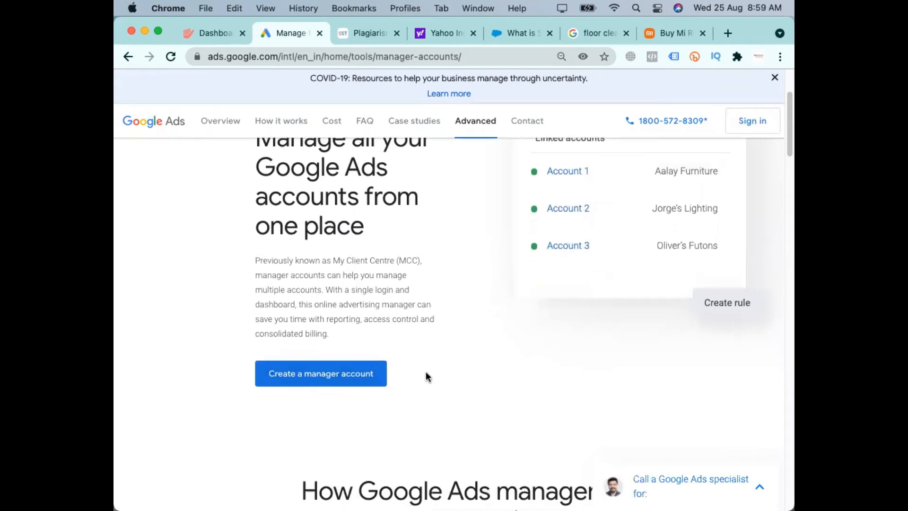
{"action": "scroll", "coordinate": [426, 373], "scroll_direction": "up", "scroll_amount": 1}
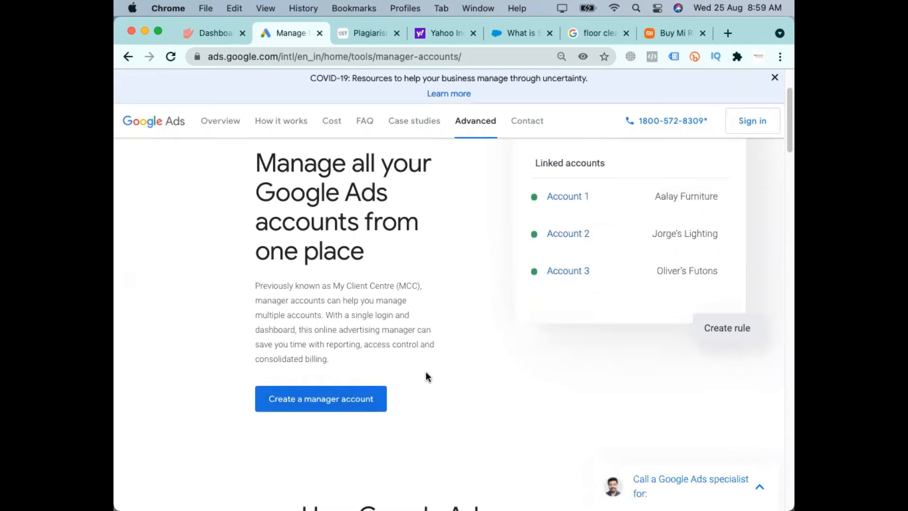
{"action": "left_click", "coordinate": [340, 409]}
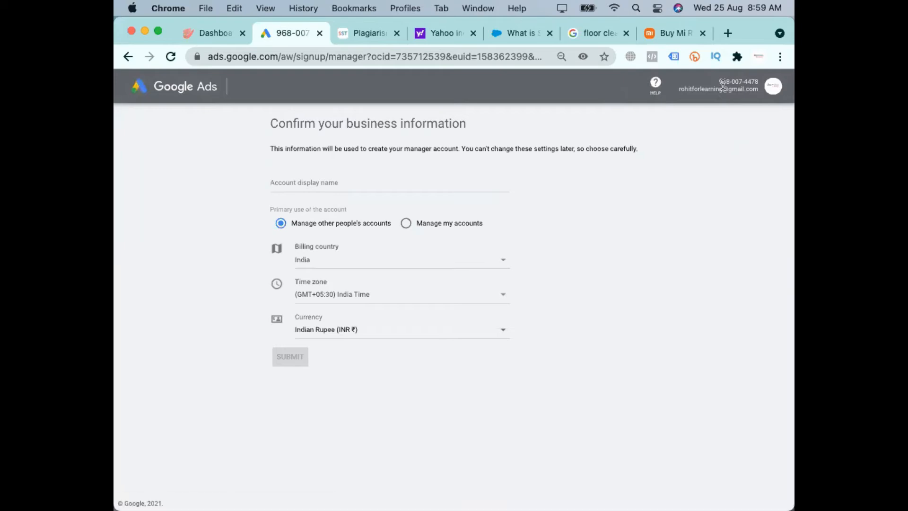
Set the account display name to "Manager Account for Learning" in the business information form
{"action": "scroll", "coordinate": [722, 85], "scroll_direction": "up", "scroll_amount": 10}
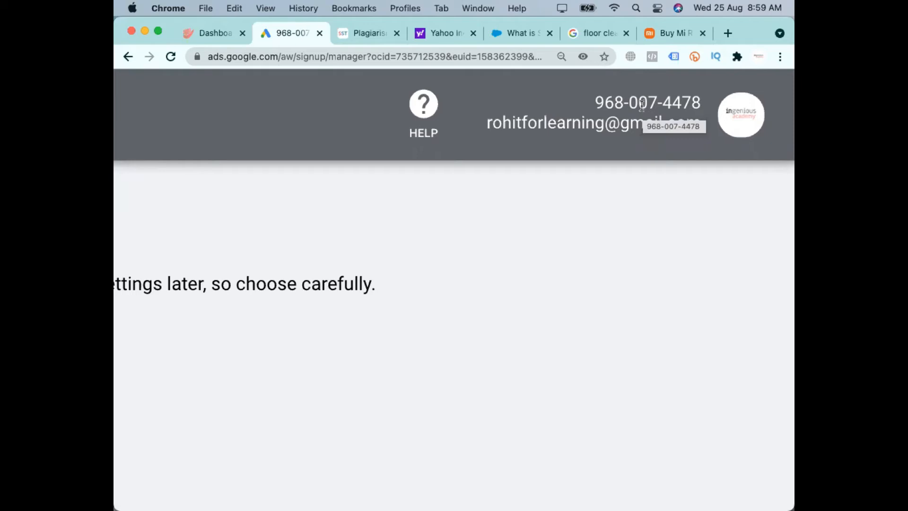
{"action": "scroll", "coordinate": [641, 105], "scroll_direction": "right", "scroll_amount": 1}
{"action": "scroll", "coordinate": [642, 105], "scroll_direction": "left", "scroll_amount": 2}
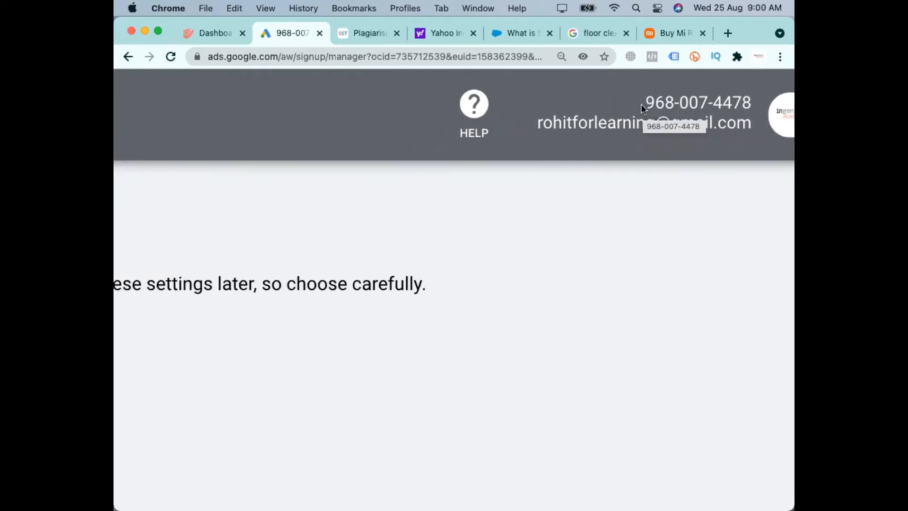
{"action": "scroll", "coordinate": [642, 106], "scroll_direction": "down", "scroll_amount": 5}
{"action": "scroll", "coordinate": [642, 106], "scroll_direction": "up", "scroll_amount": 5}
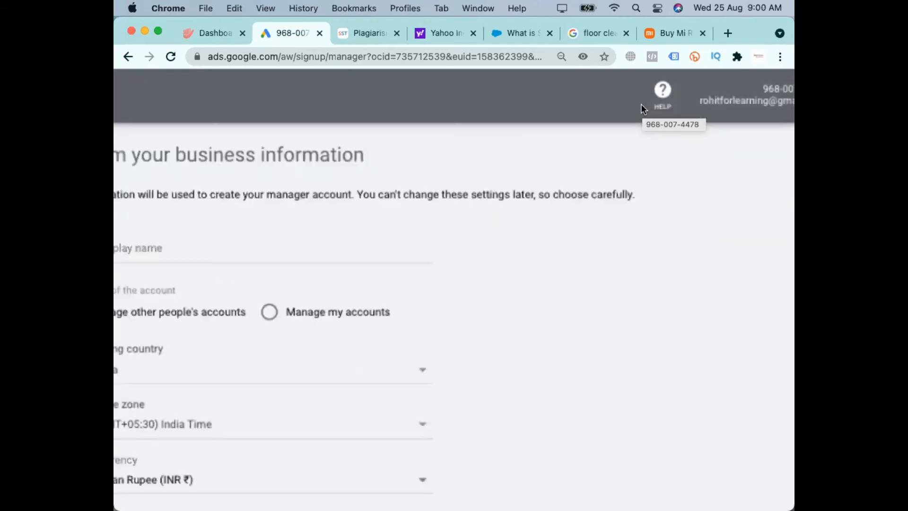
{"action": "scroll", "coordinate": [643, 109], "scroll_direction": "down", "scroll_amount": 5}
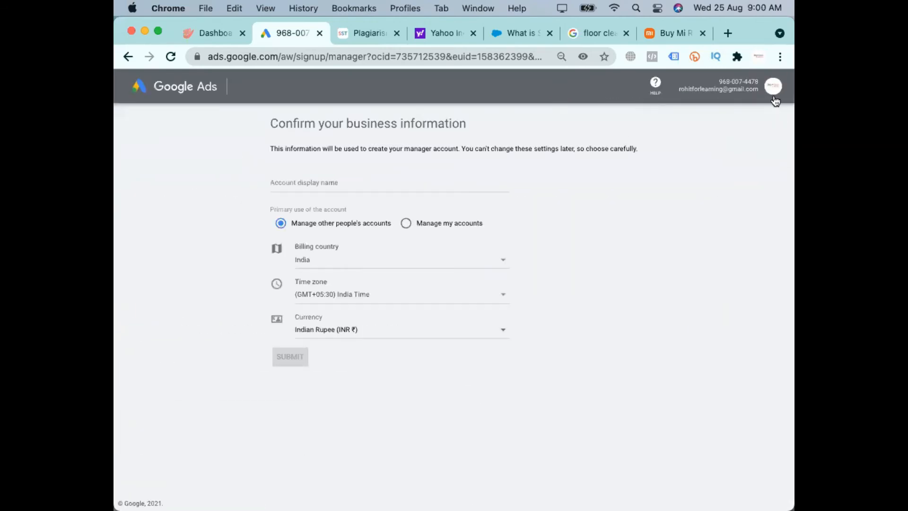
{"action": "left_click", "coordinate": [391, 184]}
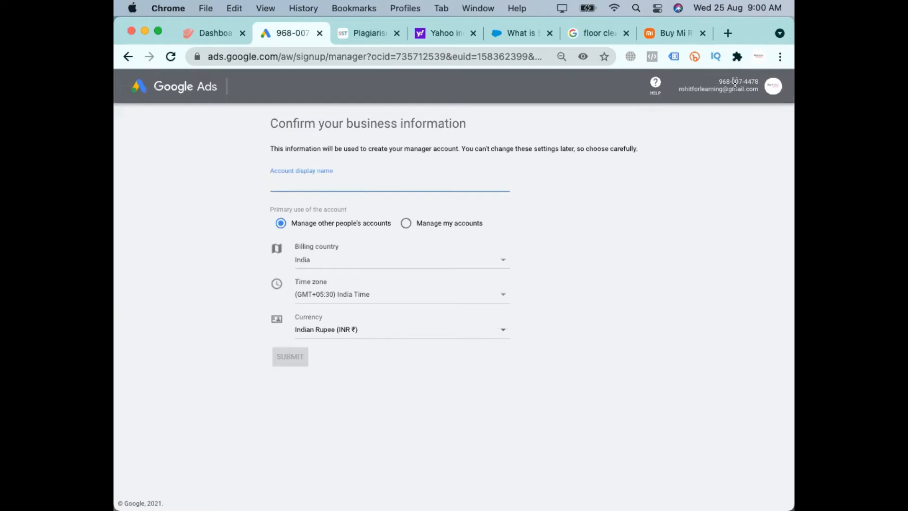
{"action": "left_click", "coordinate": [334, 188]}
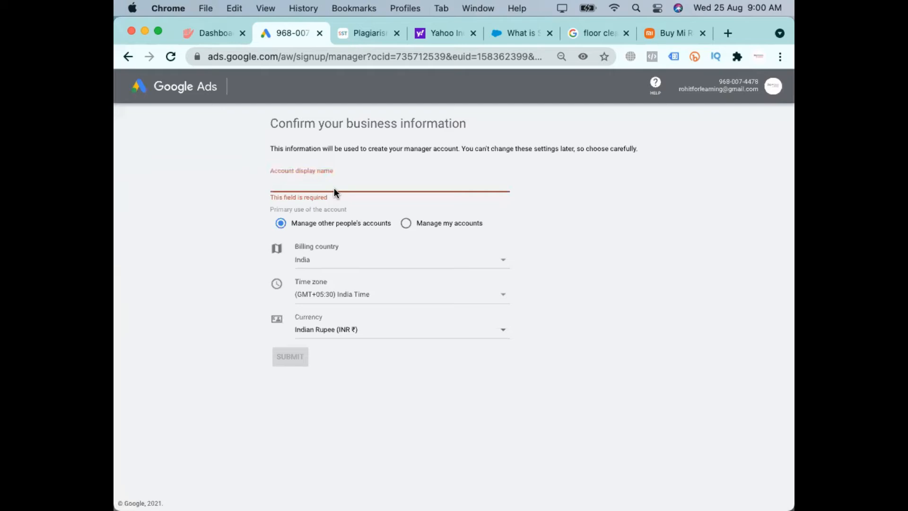
{"action": "type", "text": "Manager A"}
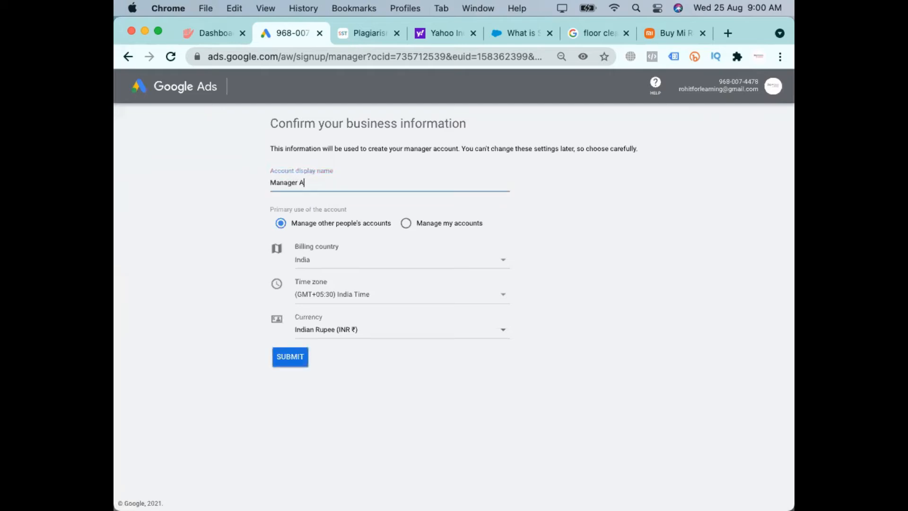
{"action": "type", "text": "ccount for Learning"}
Try Manage my accounts as the primary use of the account and switch back to Manage other people's accounts
{"action": "scroll", "coordinate": [335, 189], "scroll_direction": "up", "scroll_amount": 5}
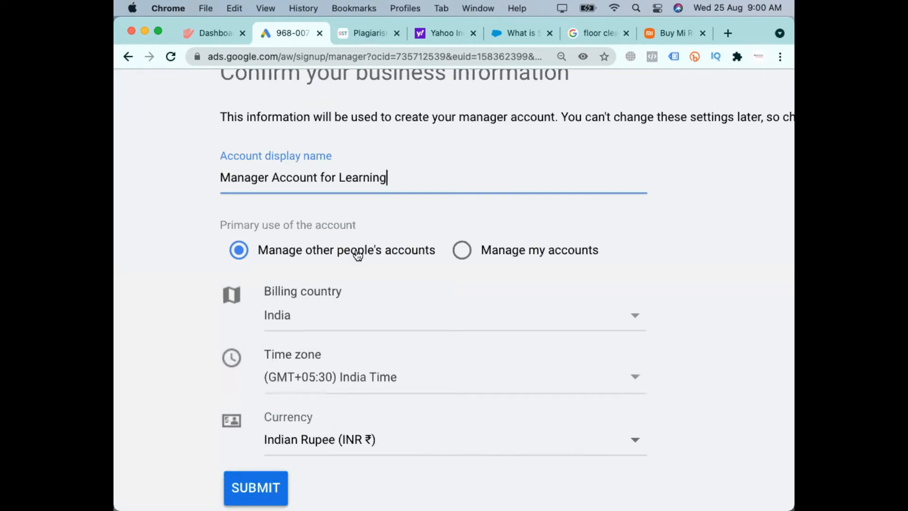
{"action": "scroll", "coordinate": [402, 138], "scroll_direction": "up", "scroll_amount": 1}
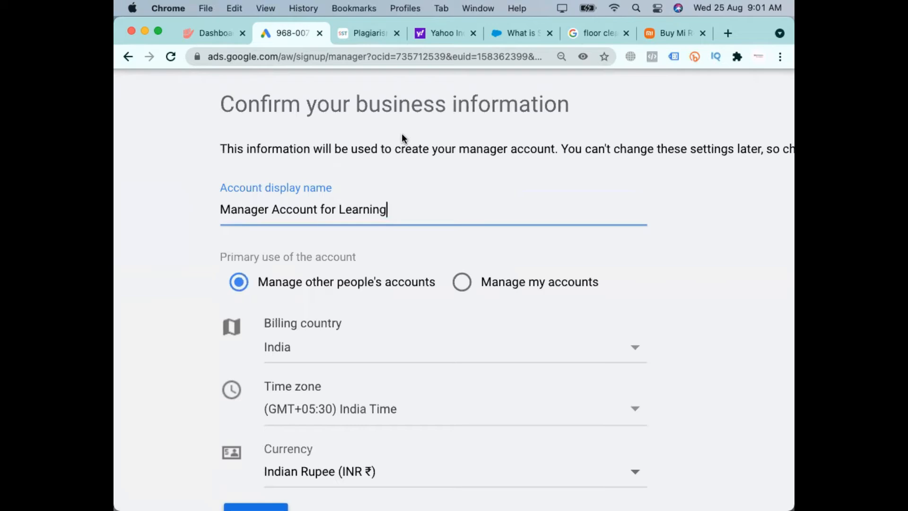
{"action": "left_click", "coordinate": [560, 283]}
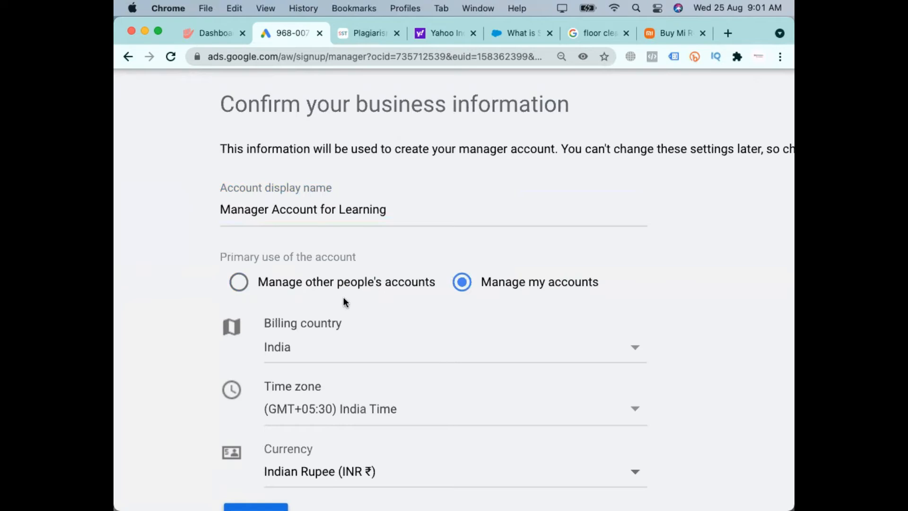
{"action": "left_click", "coordinate": [266, 284]}
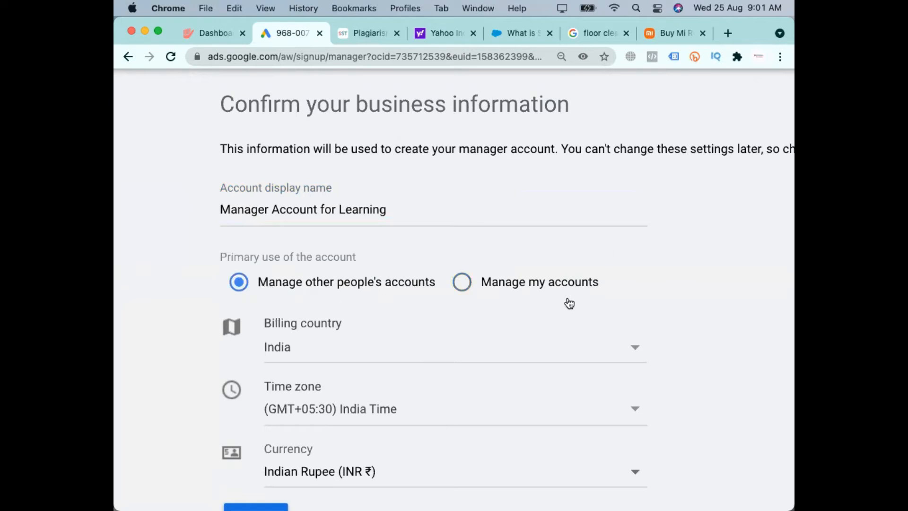
{"action": "left_click", "coordinate": [533, 290]}
{"action": "left_click", "coordinate": [350, 291]}
{"action": "left_click", "coordinate": [545, 290]}
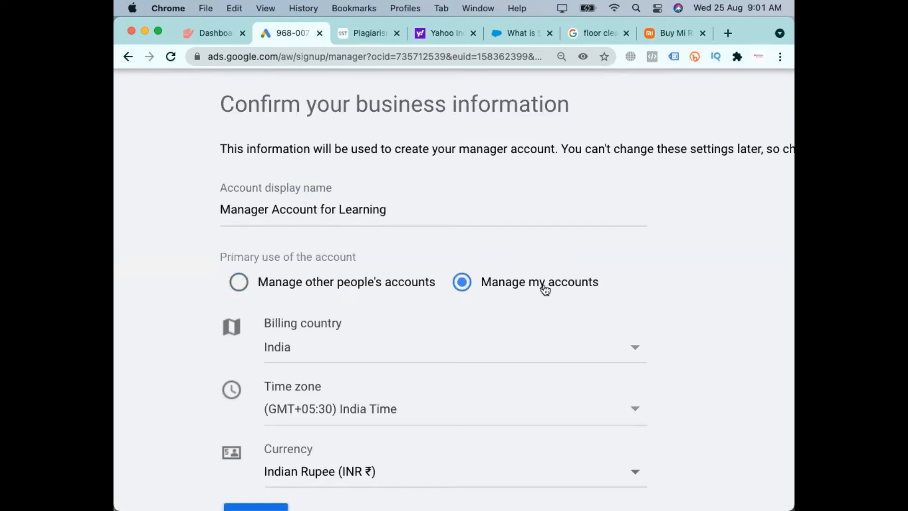
{"action": "left_click", "coordinate": [305, 294]}
Leave the business information form unsubmitted and switch to the existing manager account under the same sign-in
{"action": "scroll", "coordinate": [567, 308], "scroll_direction": "down", "scroll_amount": 3}
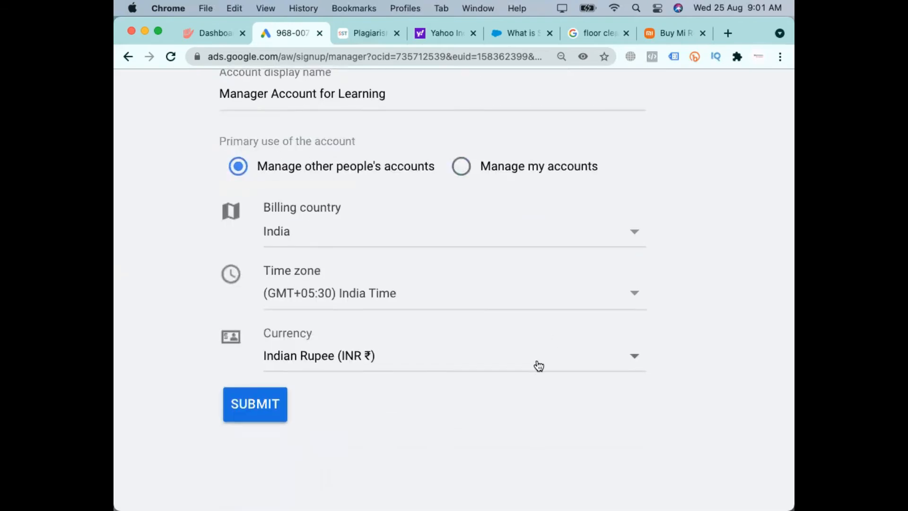
{"action": "scroll", "coordinate": [537, 364], "scroll_direction": "down", "scroll_amount": 1}
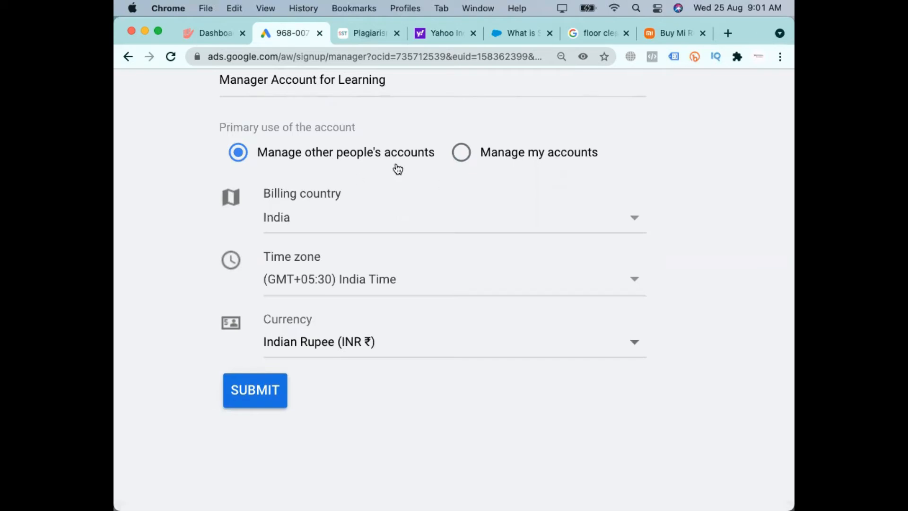
{"action": "scroll", "coordinate": [361, 182], "scroll_direction": "up", "scroll_amount": 3}
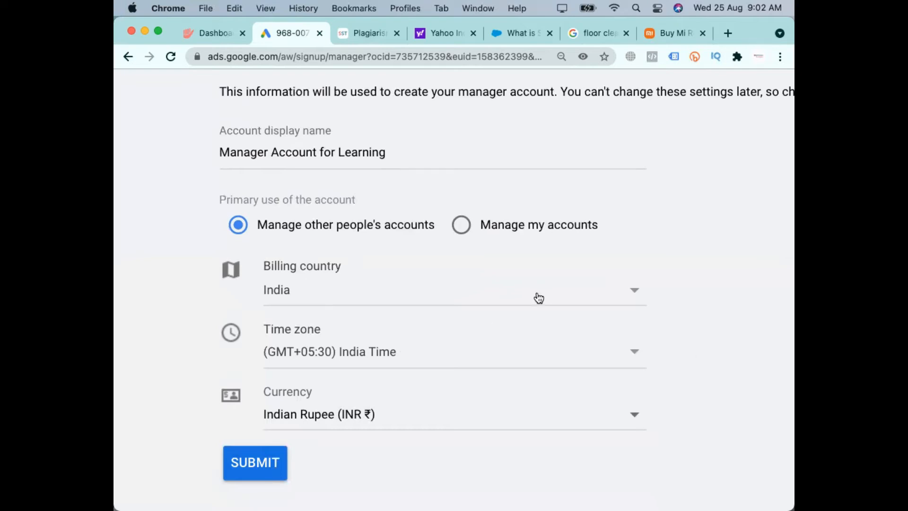
{"action": "scroll", "coordinate": [508, 298], "scroll_direction": "down", "scroll_amount": 5}
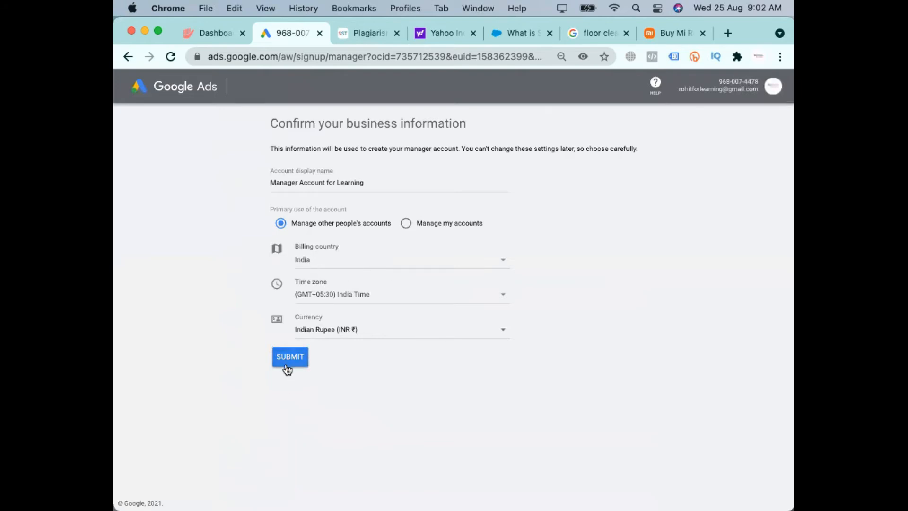
{"action": "left_click", "coordinate": [772, 89]}
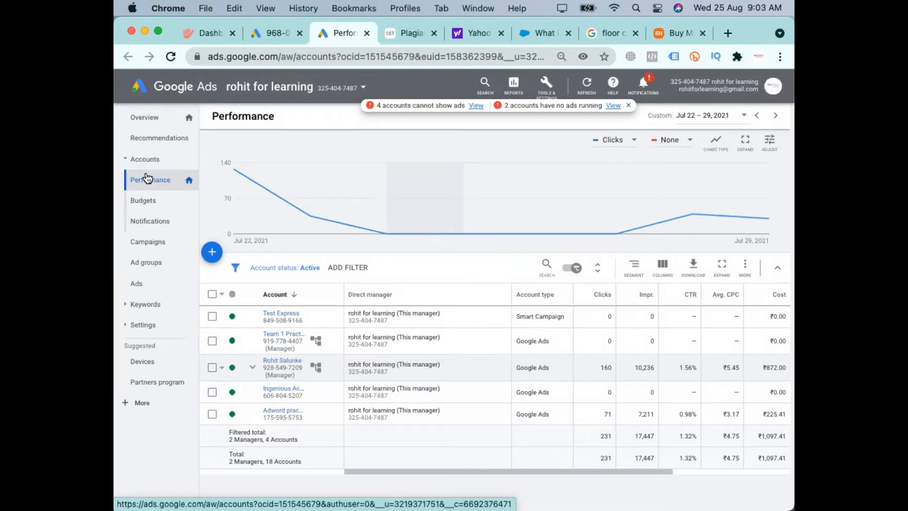
Open the form for linking existing accounts to the manager account from its accounts performance page
{"action": "left_click", "coordinate": [174, 246]}
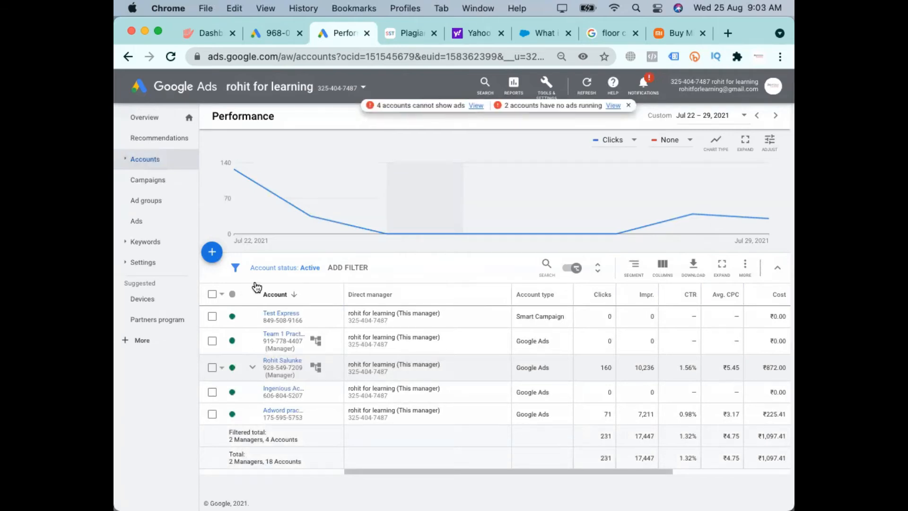
{"action": "left_click", "coordinate": [212, 251]}
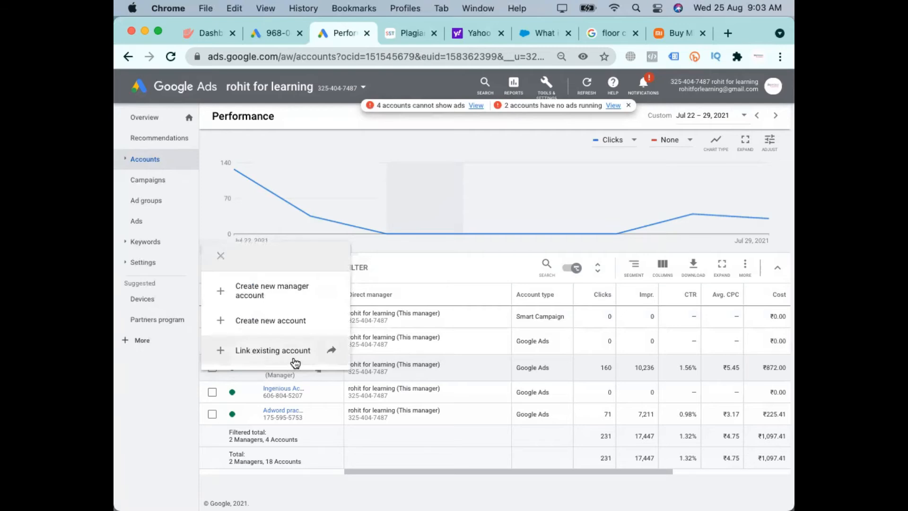
{"action": "left_click", "coordinate": [154, 161]}
{"action": "left_click", "coordinate": [212, 251]}
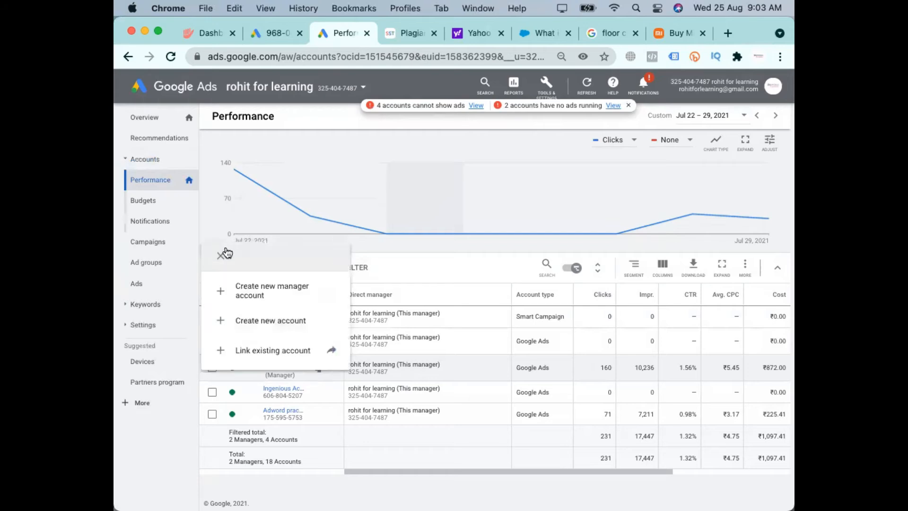
{"action": "left_click", "coordinate": [281, 351]}
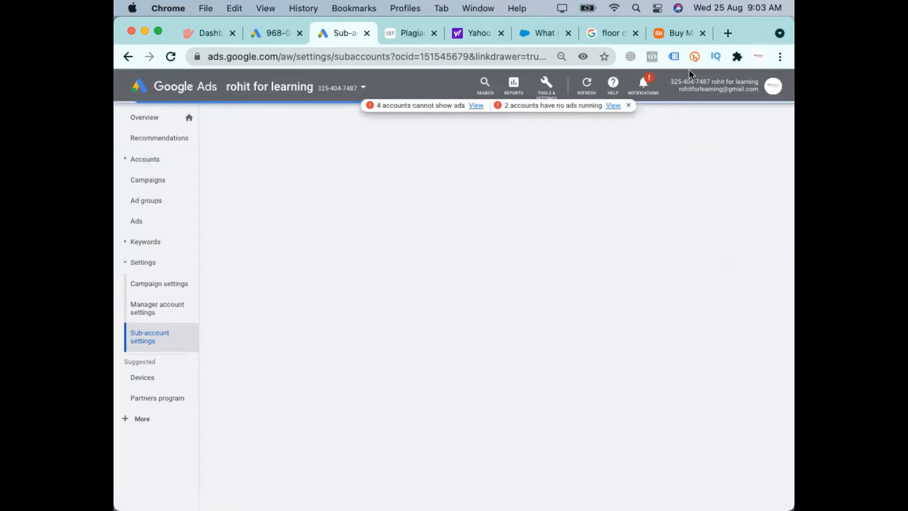
Enter a sample customer ID in the account linking form and cancel the link request
{"action": "scroll", "coordinate": [688, 69], "scroll_direction": "up", "scroll_amount": 5}
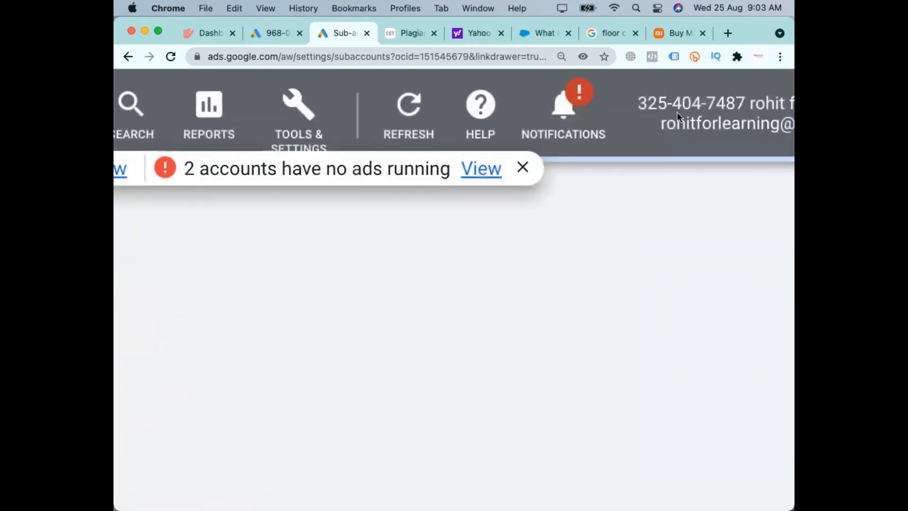
{"action": "scroll", "coordinate": [676, 111], "scroll_direction": "left", "scroll_amount": 10}
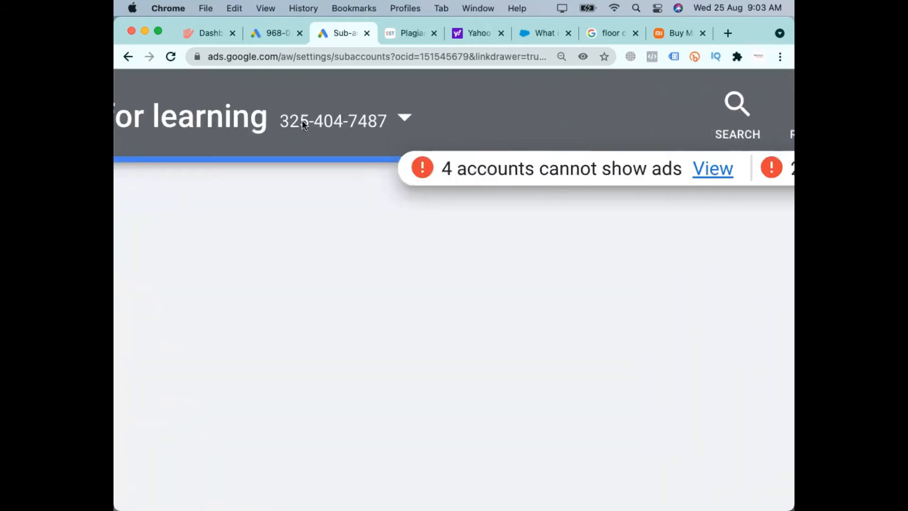
{"action": "scroll", "coordinate": [303, 123], "scroll_direction": "down", "scroll_amount": 5}
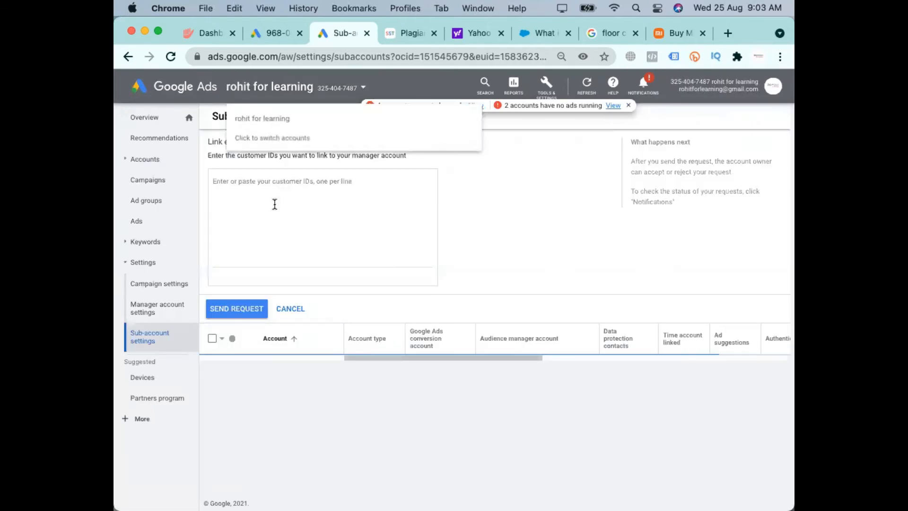
{"action": "type", "text": "325-4040-74"}
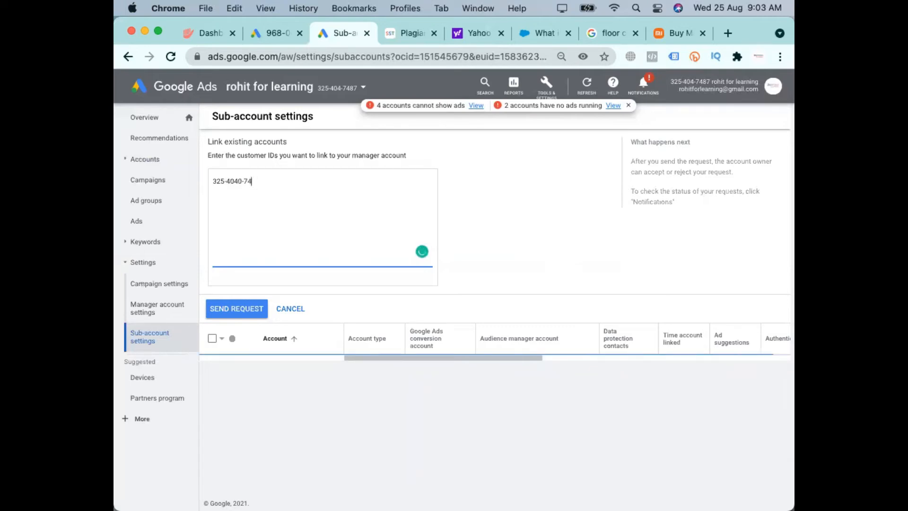
{"action": "type", "text": "77"}
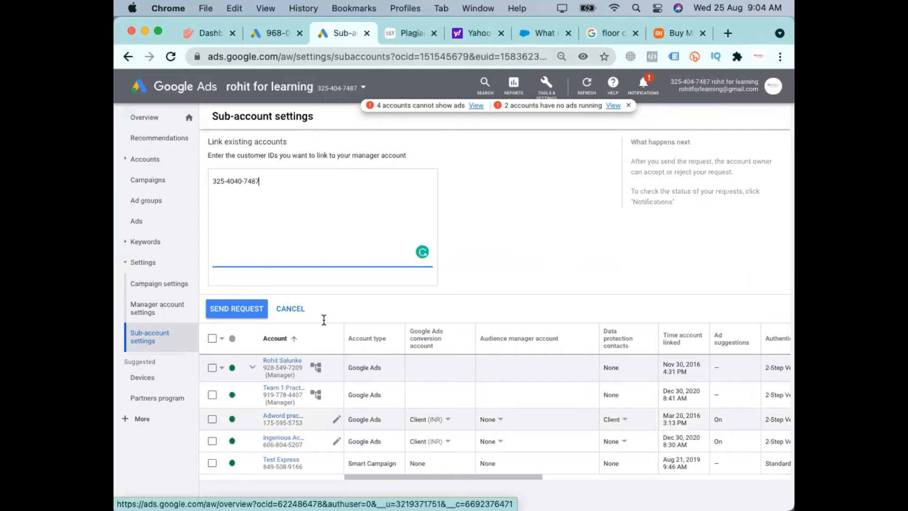
{"action": "left_click", "coordinate": [290, 308]}
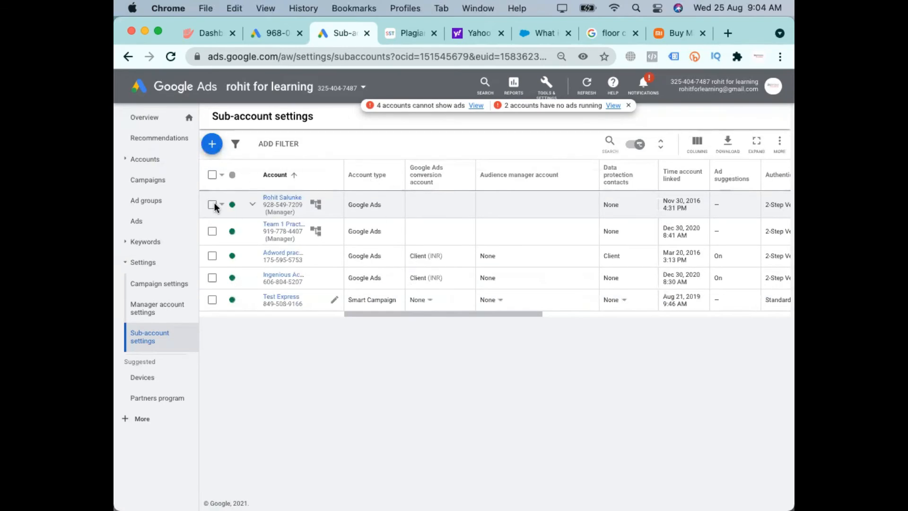
Open the form for creating a new account under the manager account from its accounts performance page
{"action": "left_click", "coordinate": [147, 182]}
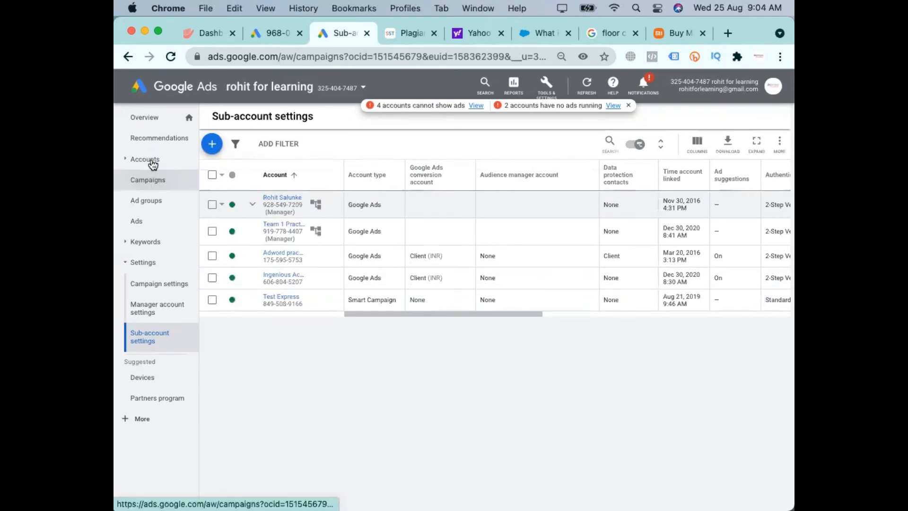
{"action": "left_click", "coordinate": [152, 161]}
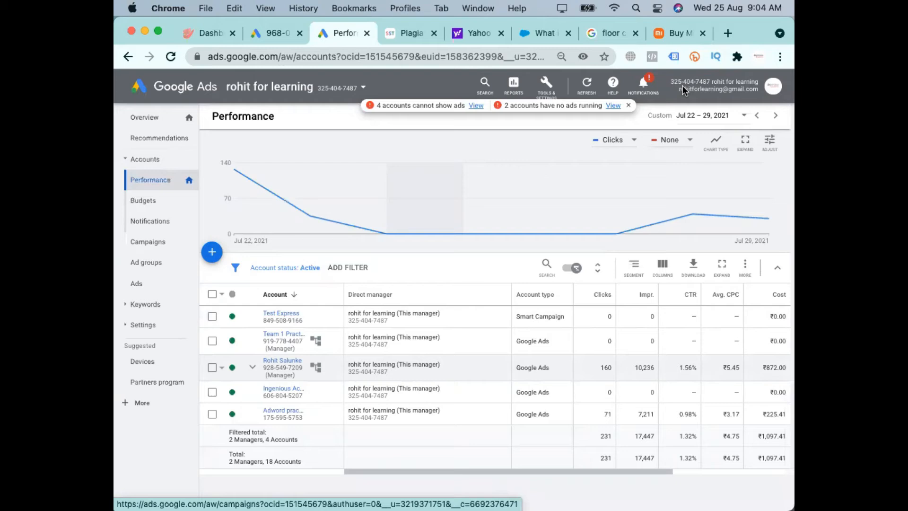
{"action": "left_click", "coordinate": [212, 256]}
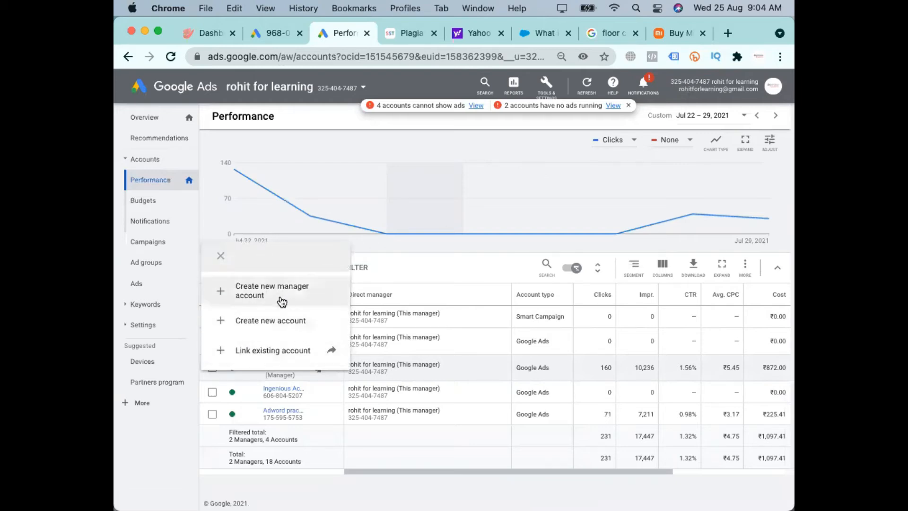
{"action": "left_click", "coordinate": [295, 327]}
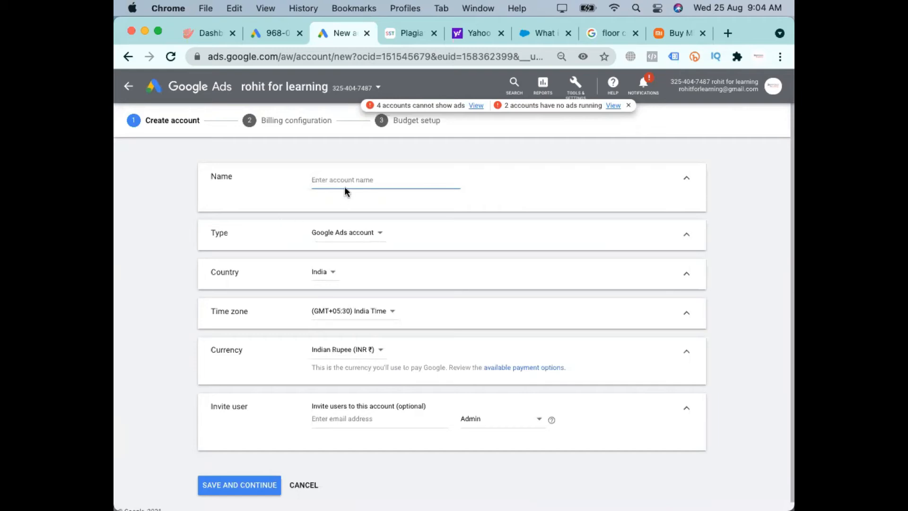
Name the new account Ingenious Marketing and choose Google Ads account as its type
{"action": "type", "text": "Practice"}
{"action": "double_click", "coordinate": [325, 180]}
{"action": "key", "text": "BackSpace"}
{"action": "type", "text": "Ingenious Marketing"}
{"action": "left_click", "coordinate": [337, 237]}
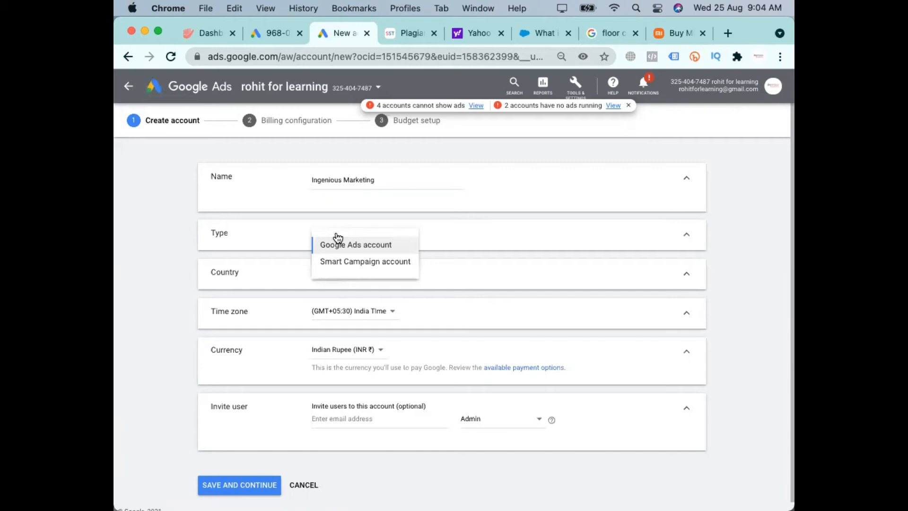
{"action": "left_click", "coordinate": [383, 246]}
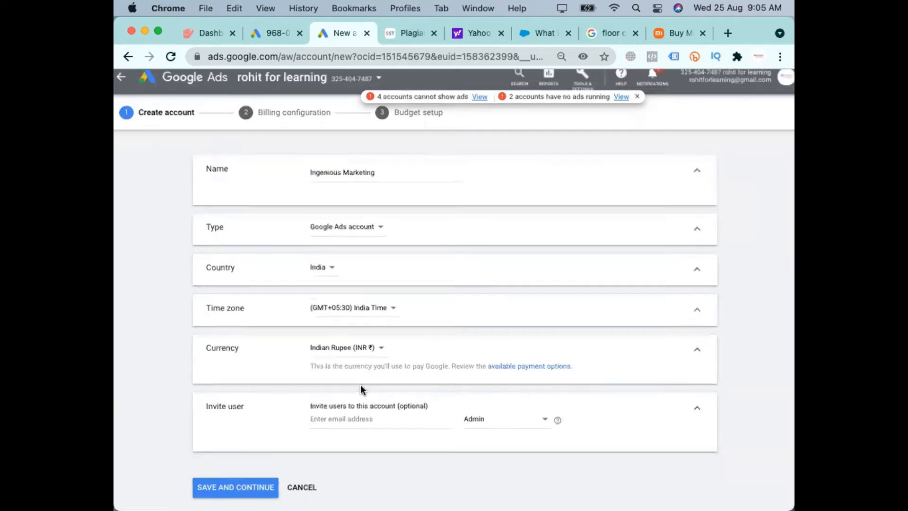
Enter a sample e-mail address for the user to invite to the new account
{"action": "scroll", "coordinate": [360, 384], "scroll_direction": "up", "scroll_amount": 5}
{"action": "scroll", "coordinate": [360, 384], "scroll_direction": "up", "scroll_amount": 1}
{"action": "scroll", "coordinate": [360, 384], "scroll_direction": "down", "scroll_amount": 3}
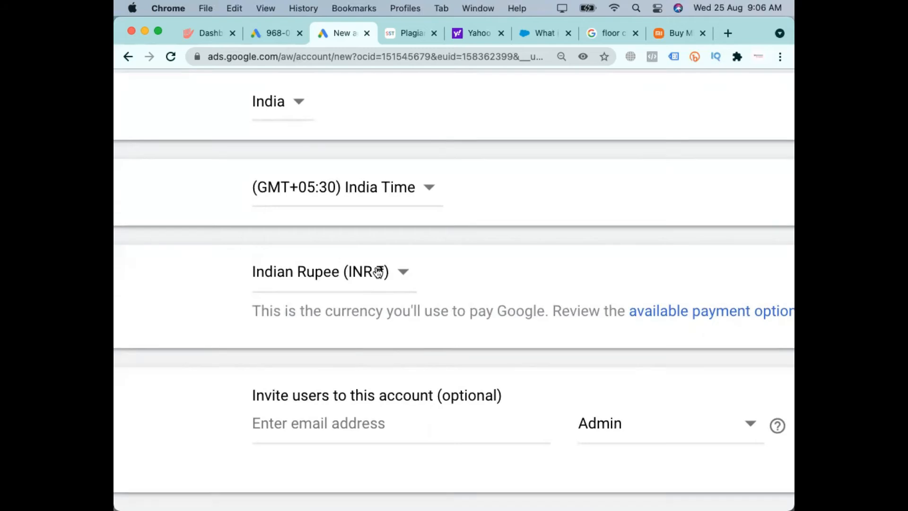
{"action": "scroll", "coordinate": [375, 274], "scroll_direction": "down", "scroll_amount": 5}
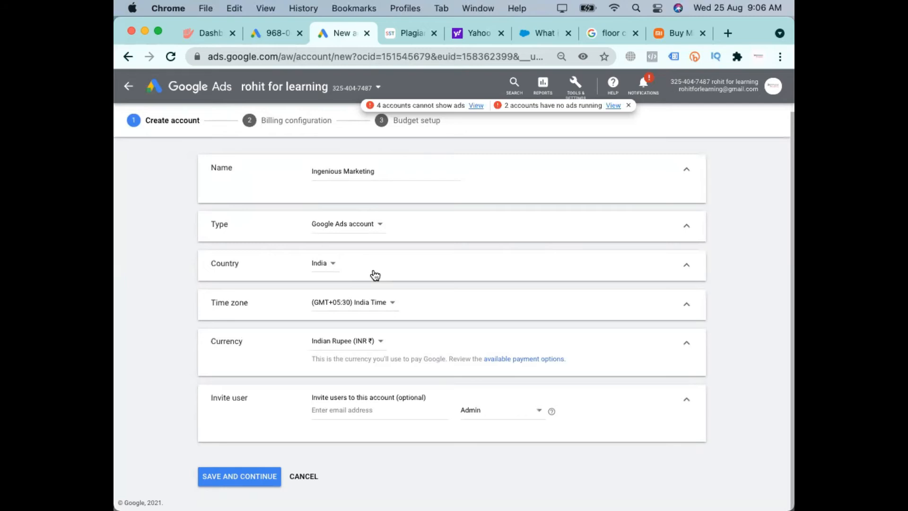
{"action": "left_click", "coordinate": [395, 409]}
{"action": "scroll", "coordinate": [374, 412], "scroll_direction": "up", "scroll_amount": 6}
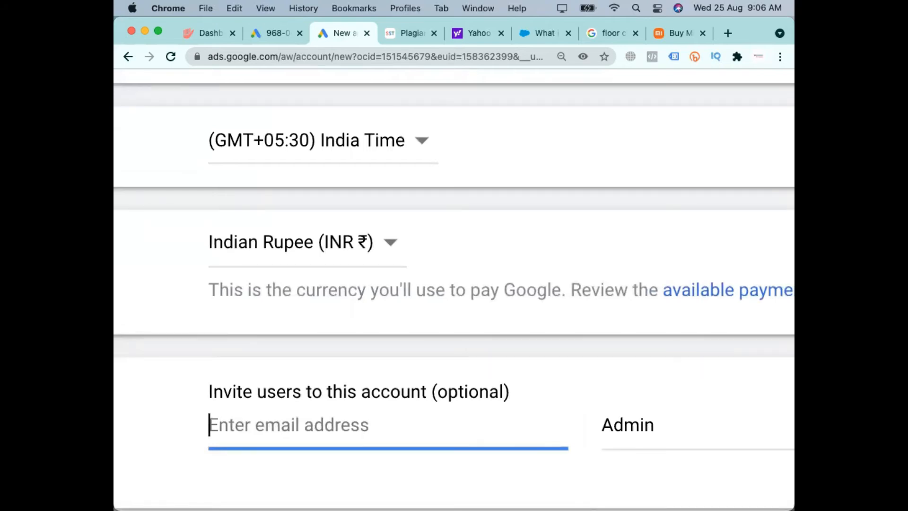
{"action": "type", "text": "fasdfs@asdfasd.com"}
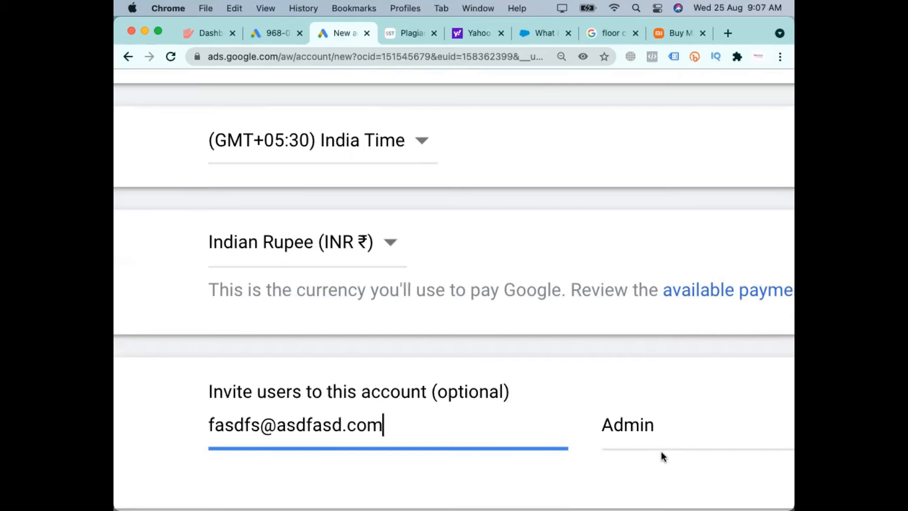
Try Standard as the invited user's access level, then set it to Read only
{"action": "left_click", "coordinate": [638, 442]}
{"action": "left_click", "coordinate": [669, 440]}
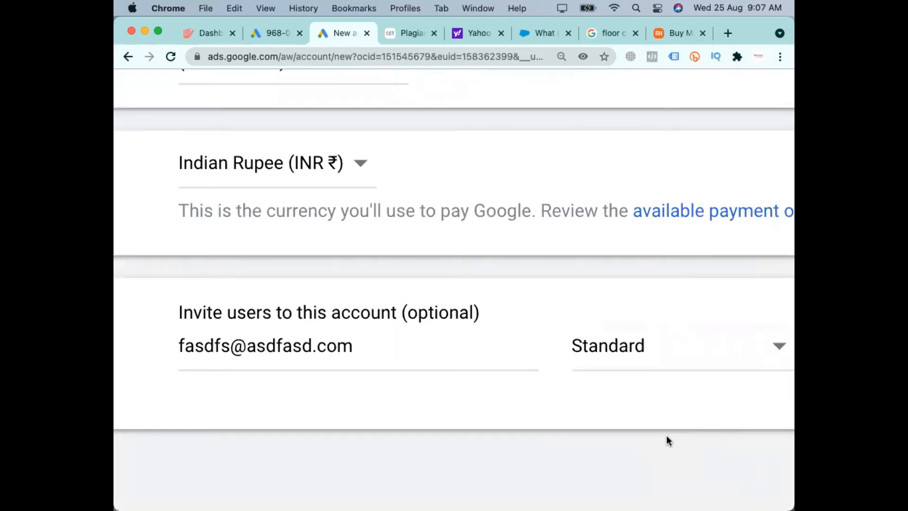
{"action": "left_click", "coordinate": [626, 362]}
{"action": "left_click", "coordinate": [650, 460]}
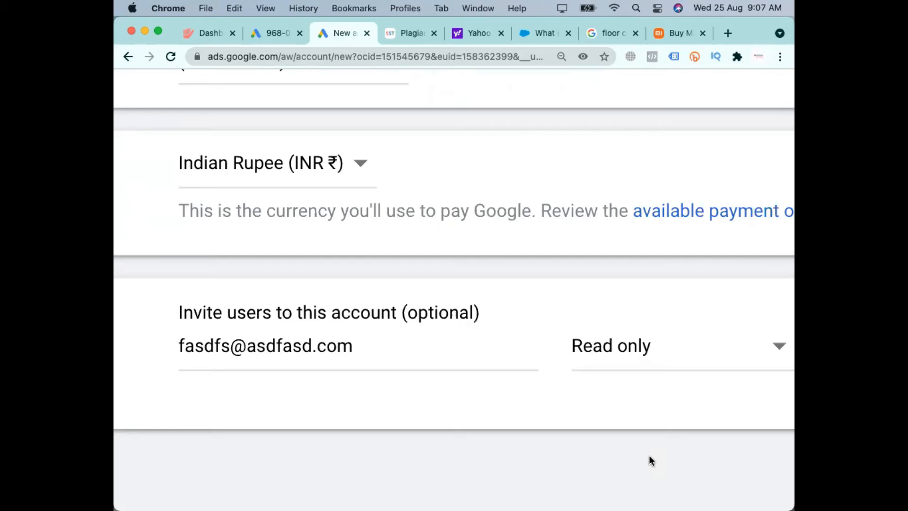
{"action": "scroll", "coordinate": [650, 455], "scroll_direction": "down", "scroll_amount": 5}
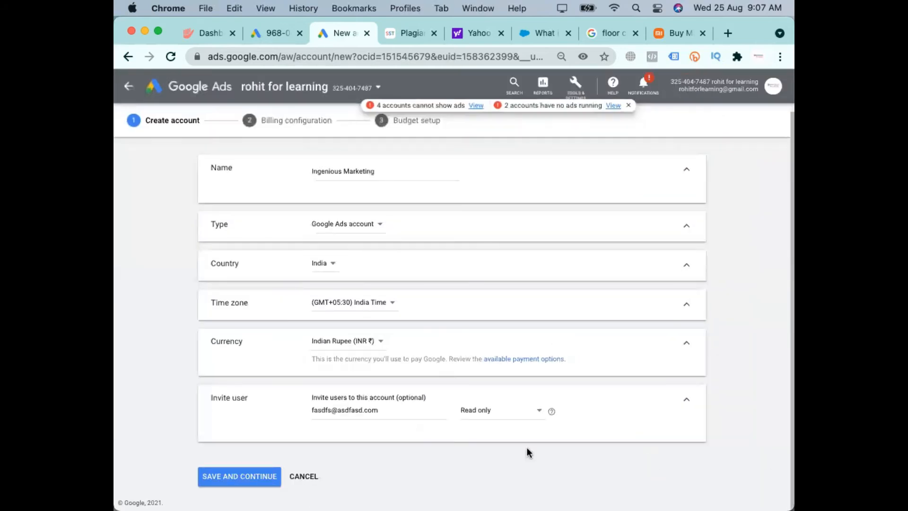
Clear the invited user's e-mail address and cancel the creation of the new account
{"action": "left_click", "coordinate": [382, 418]}
{"action": "key", "text": "super+a"}
{"action": "key", "text": "BackSpace"}
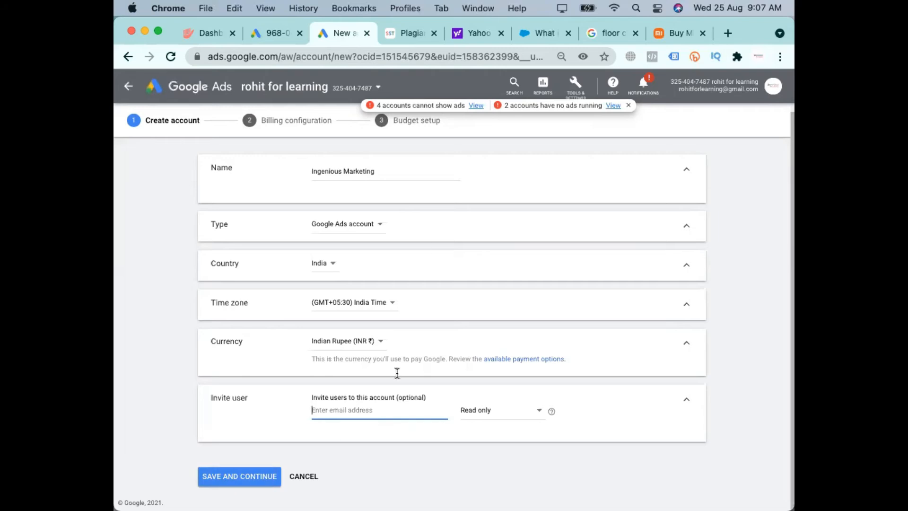
{"action": "left_click", "coordinate": [213, 482]}
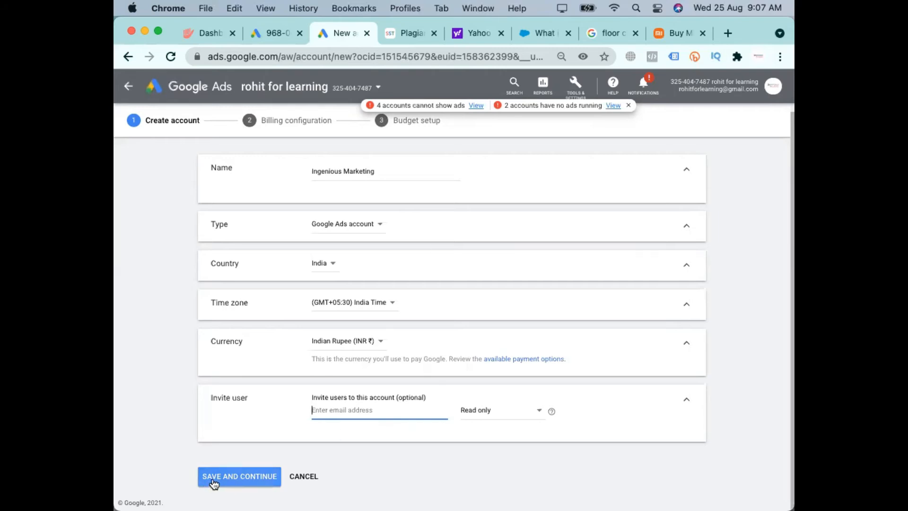
{"action": "left_click", "coordinate": [245, 123]}
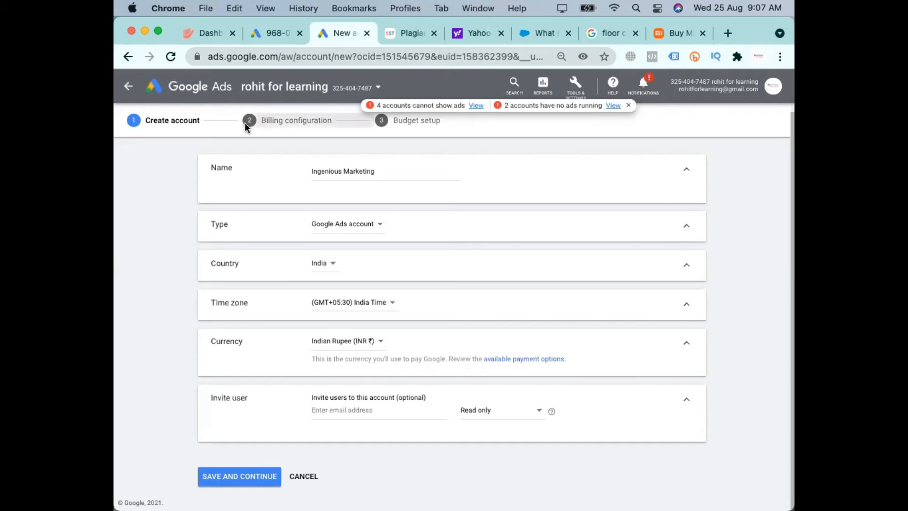
{"action": "left_click", "coordinate": [312, 476]}
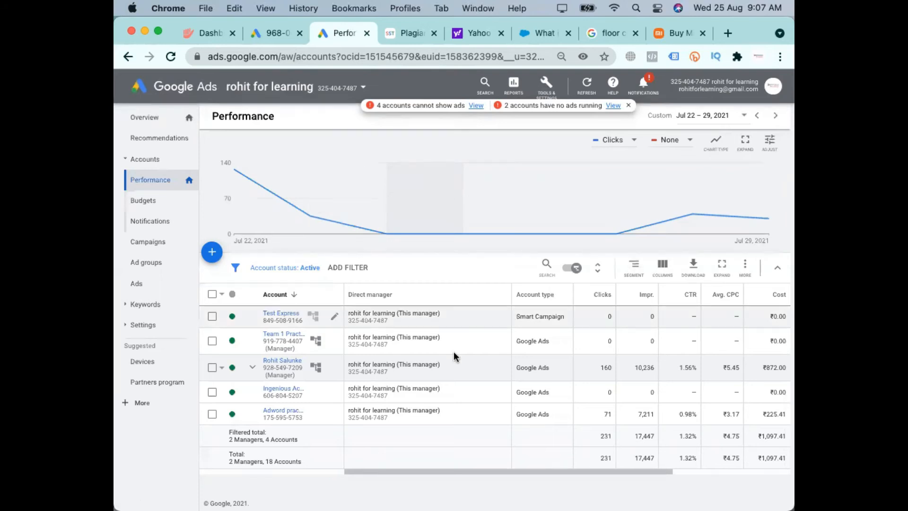
Open the Adword practice account from the accounts list and look through the account switcher's list of accounts
{"action": "left_click", "coordinate": [276, 409]}
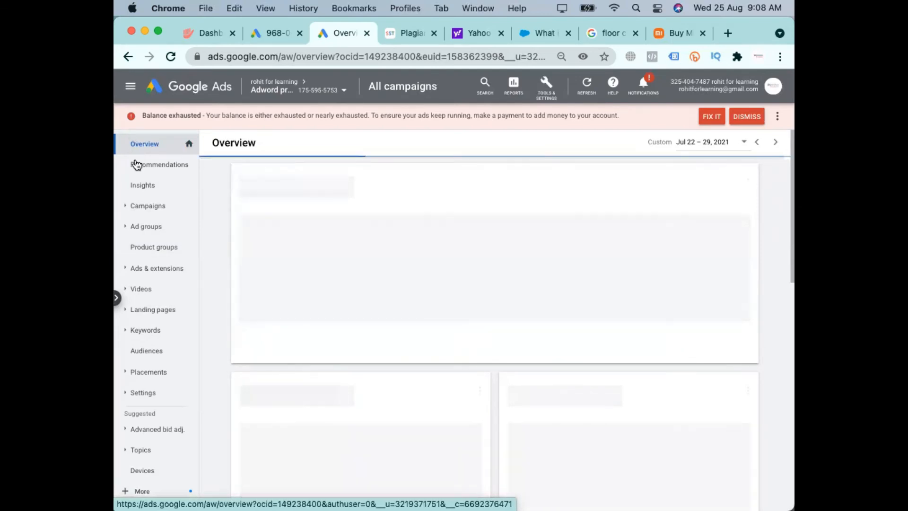
{"action": "mouse_move", "coordinate": [282, 101]}
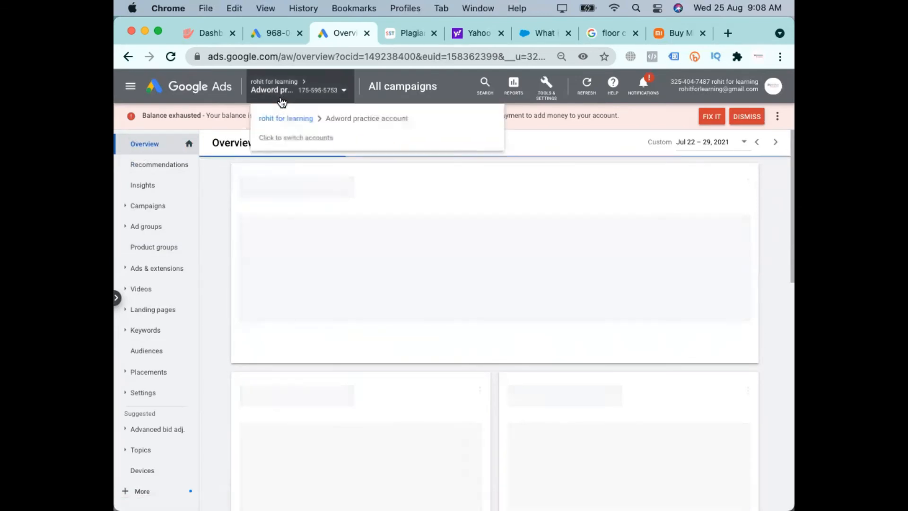
{"action": "scroll", "coordinate": [291, 101], "scroll_direction": "up", "scroll_amount": 2}
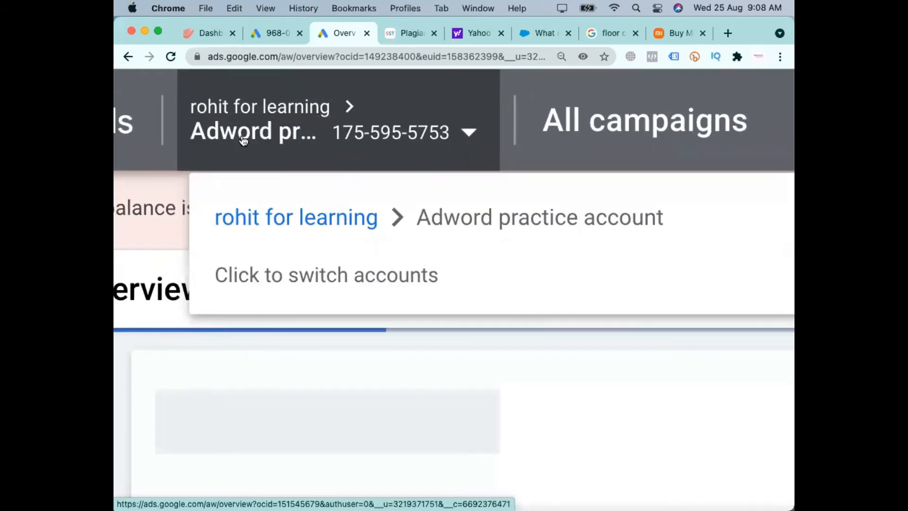
{"action": "left_click", "coordinate": [464, 135]}
{"action": "scroll", "coordinate": [530, 184], "scroll_direction": "down", "scroll_amount": 5}
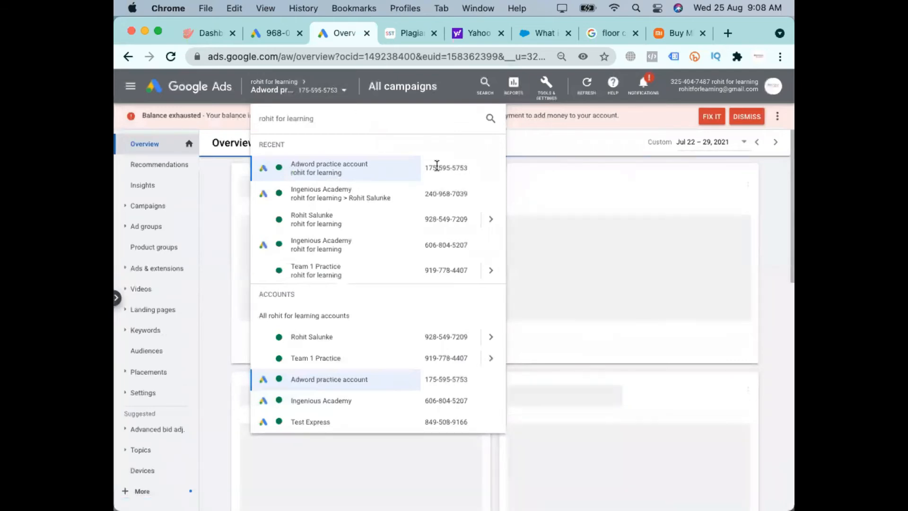
{"action": "left_click", "coordinate": [588, 174]}
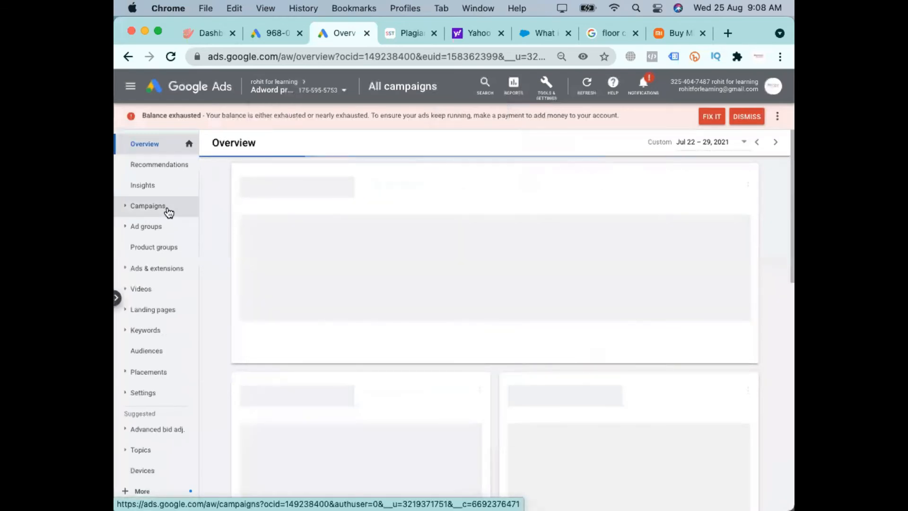
Open the practice account's billing settings and examine how the payments account pays
{"action": "left_click", "coordinate": [557, 89]}
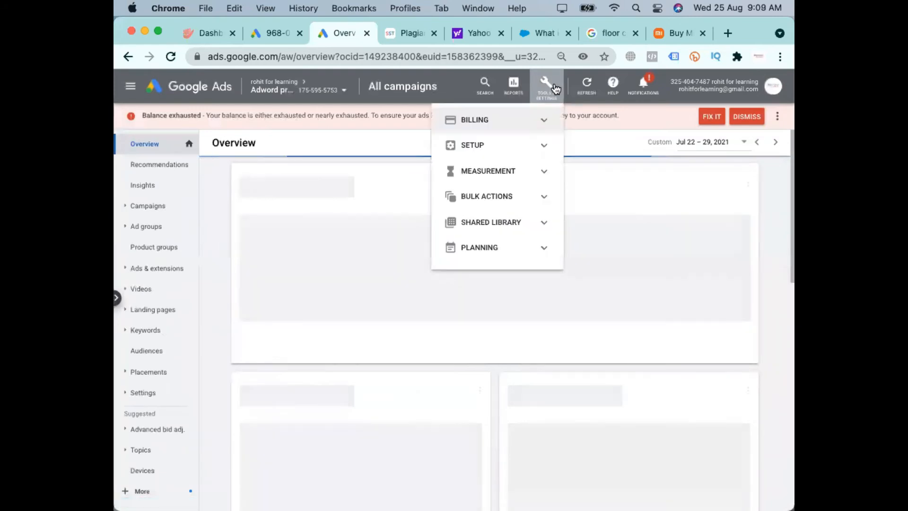
{"action": "left_click", "coordinate": [509, 122]}
{"action": "left_click", "coordinate": [491, 147]}
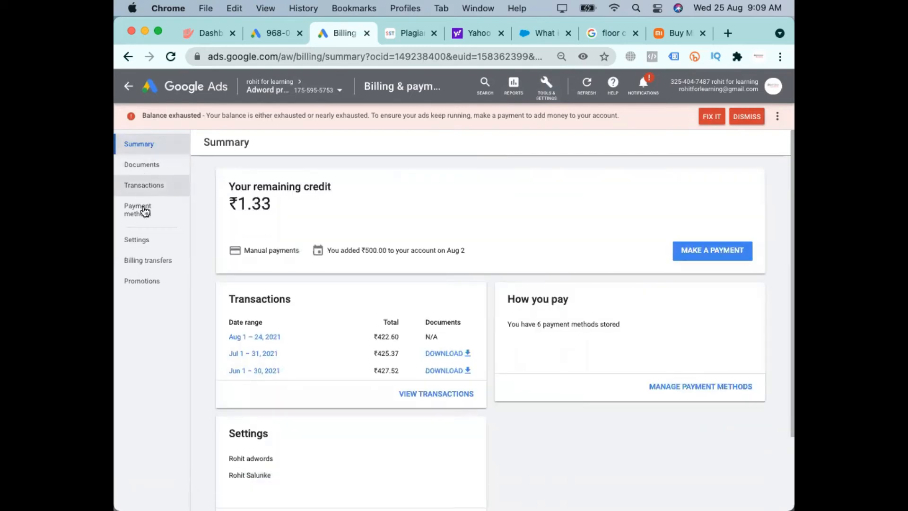
{"action": "left_click", "coordinate": [137, 240]}
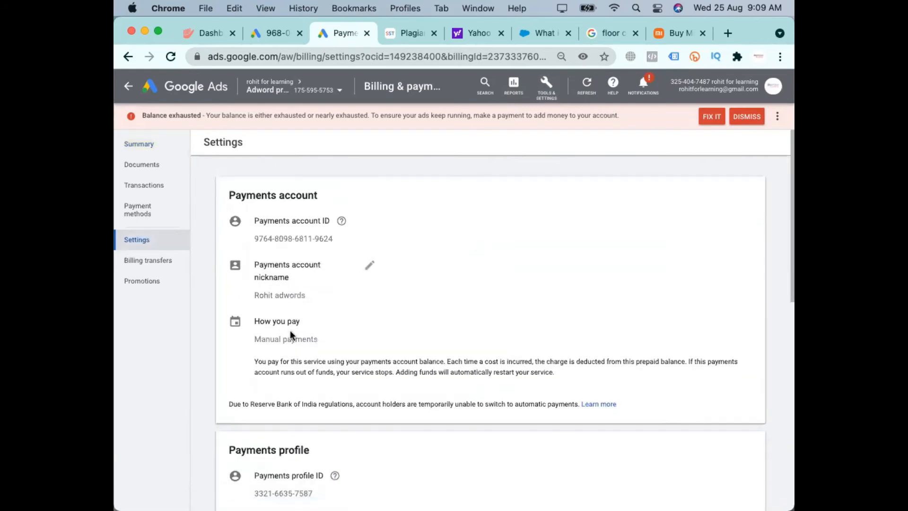
{"action": "triple_click", "coordinate": [316, 341]}
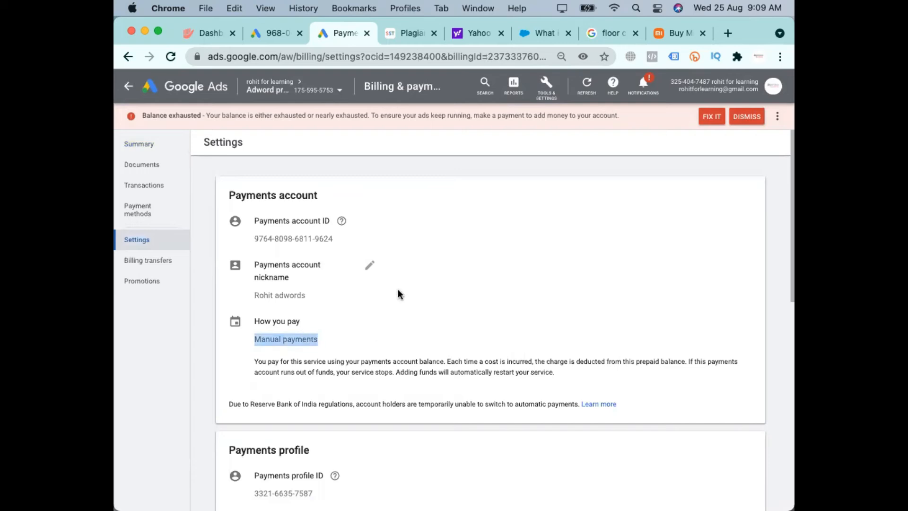
{"action": "left_click", "coordinate": [290, 343]}
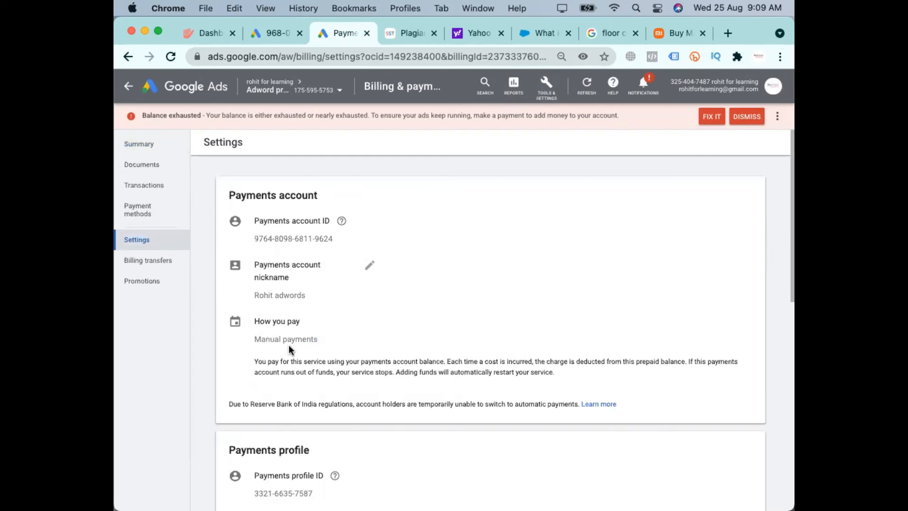
Check the Make a payment options from the billing summary, close them, and examine the payment type shown there
{"action": "left_click", "coordinate": [141, 143]}
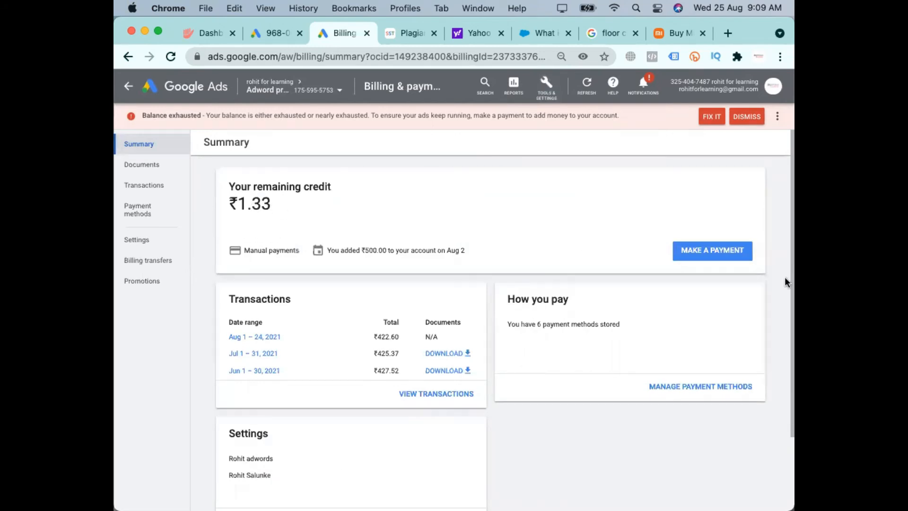
{"action": "left_click", "coordinate": [729, 252]}
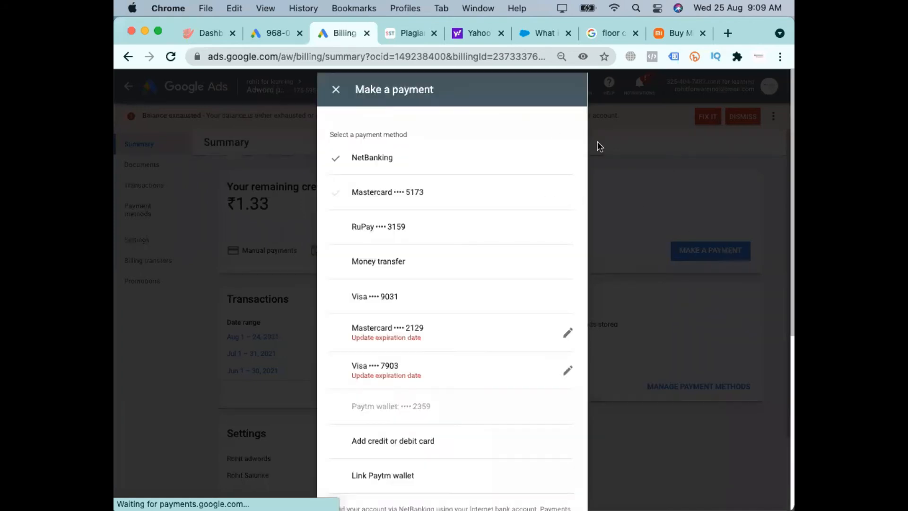
{"action": "left_click", "coordinate": [332, 92]}
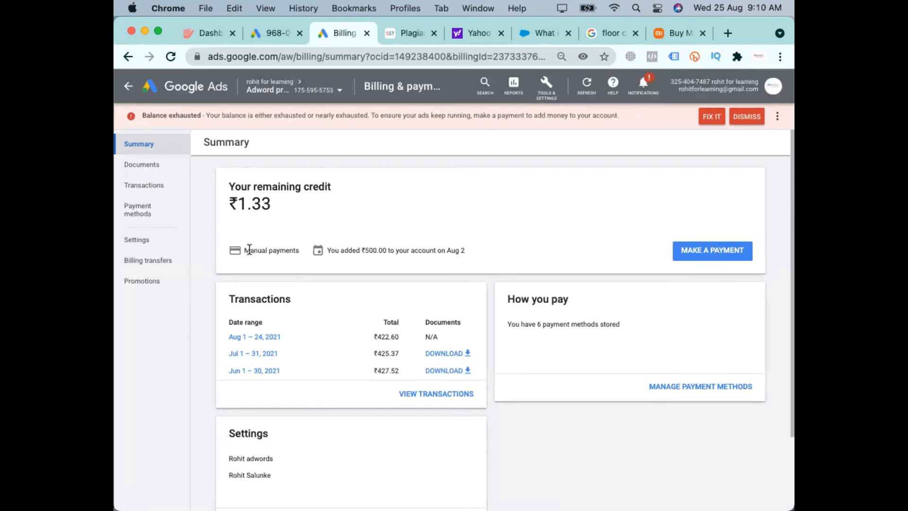
{"action": "left_click_drag", "start_coordinate": [250, 251], "coordinate": [304, 250]}
View the payment methods stored for the practice account
{"action": "left_click", "coordinate": [126, 213]}
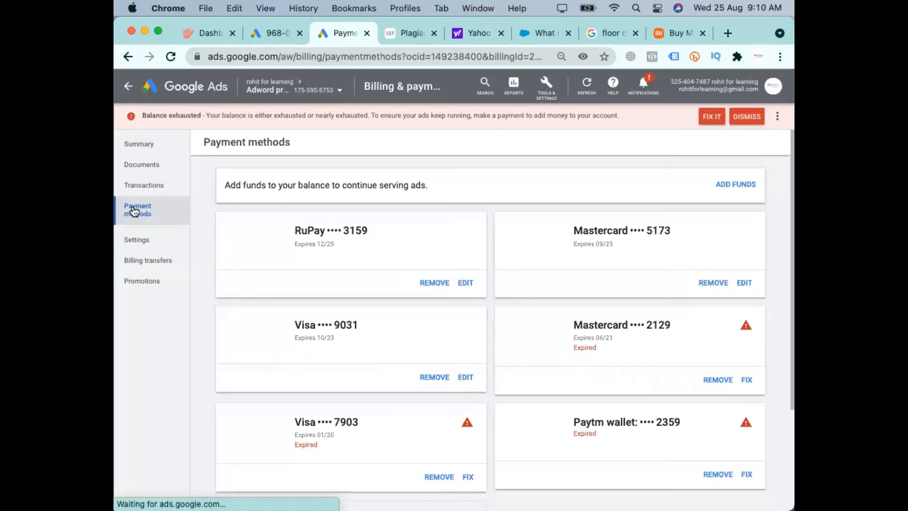
{"action": "left_click", "coordinate": [544, 89]}
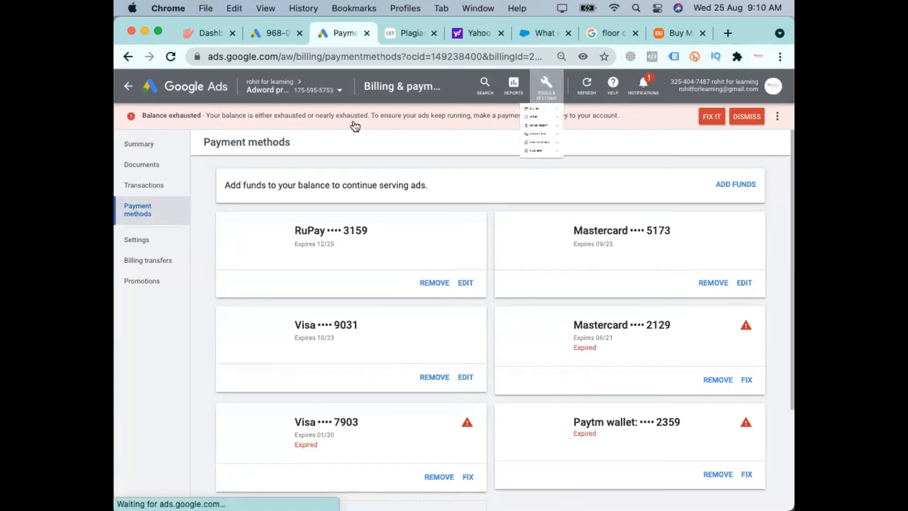
{"action": "left_click", "coordinate": [151, 348]}
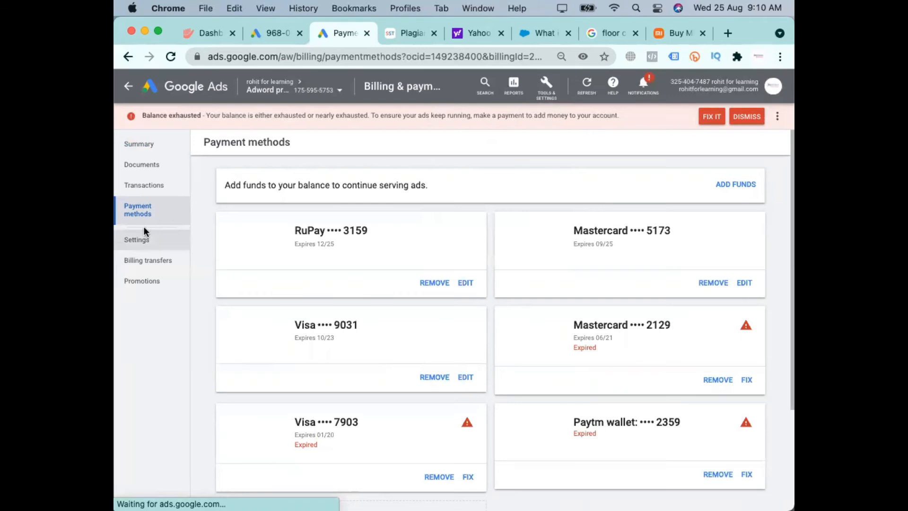
Return to the billing summary and look through the payment methods offered under Make a payment
{"action": "left_click", "coordinate": [143, 148]}
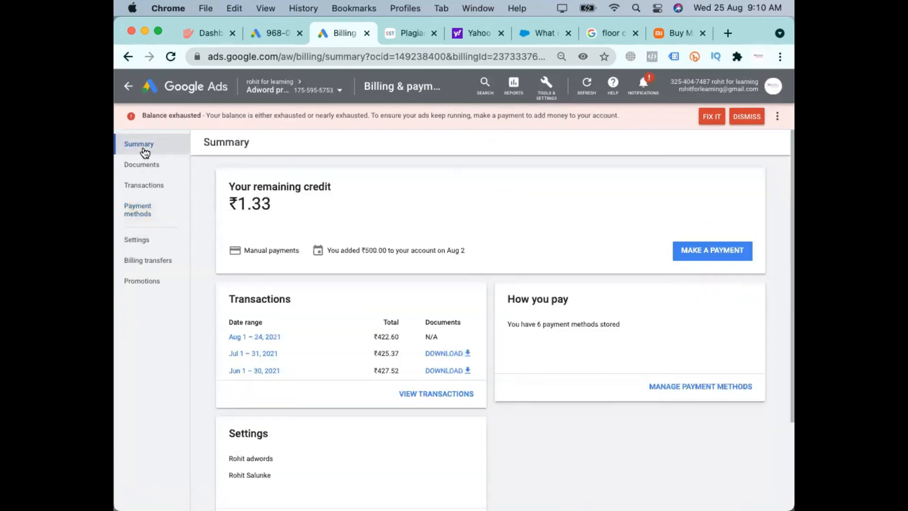
{"action": "left_click", "coordinate": [716, 254]}
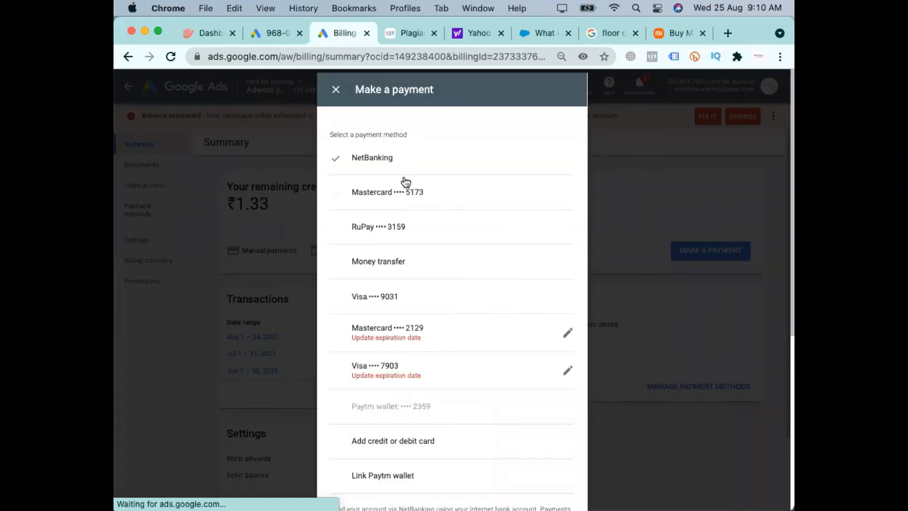
{"action": "scroll", "coordinate": [458, 441], "scroll_direction": "down", "scroll_amount": 5}
{"action": "scroll", "coordinate": [457, 440], "scroll_direction": "up", "scroll_amount": 5}
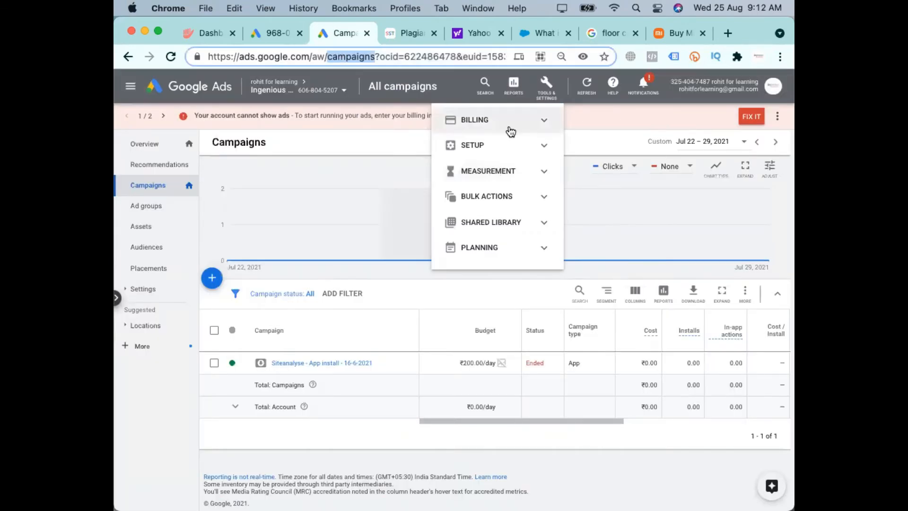
Open the Ingenious account's billing settings and look through its Payments Setup form
{"action": "left_click", "coordinate": [510, 130]}
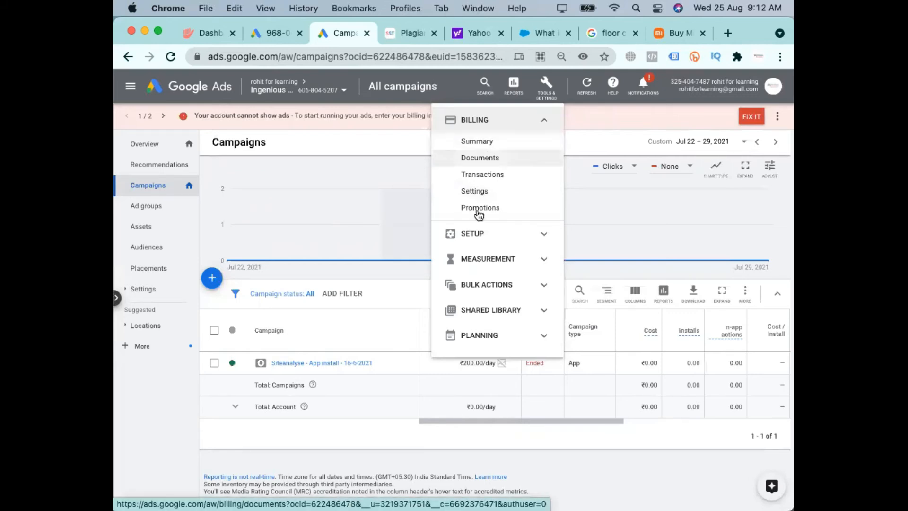
{"action": "left_click", "coordinate": [471, 192]}
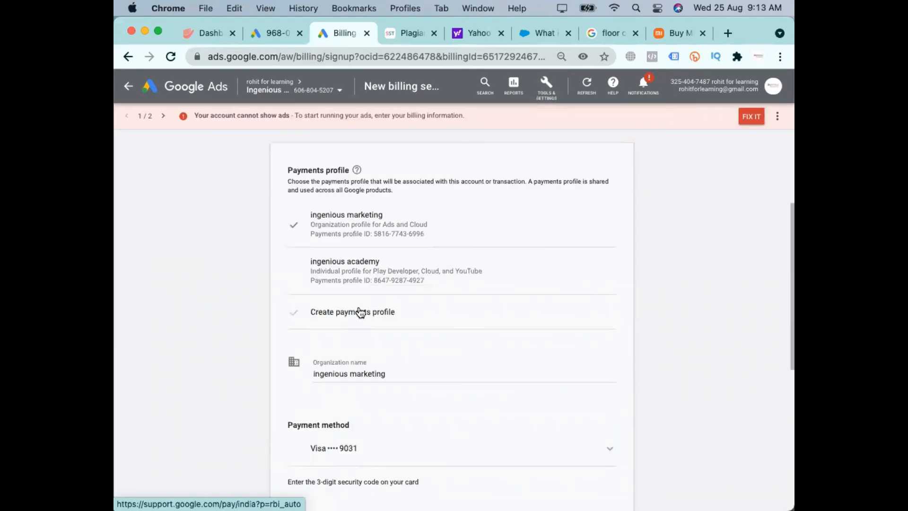
{"action": "left_click", "coordinate": [359, 311]}
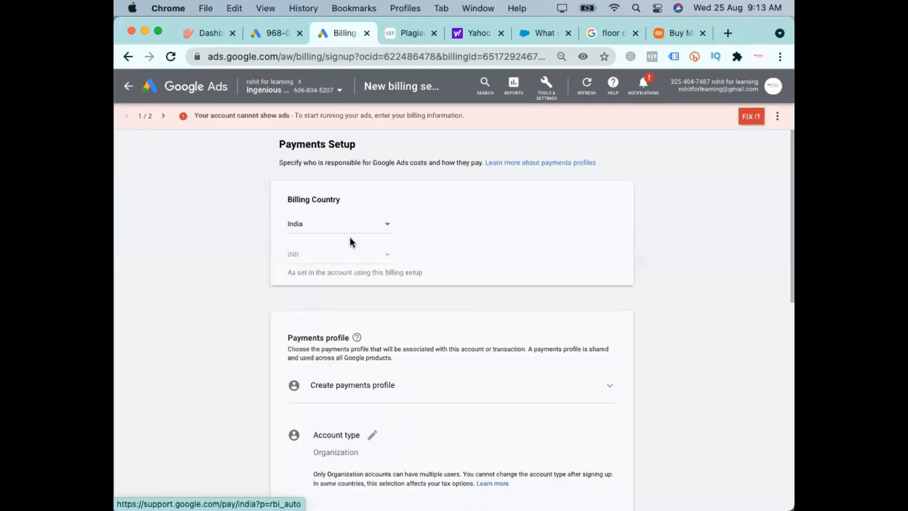
{"action": "scroll", "coordinate": [350, 237], "scroll_direction": "down", "scroll_amount": 10}
{"action": "scroll", "coordinate": [501, 375], "scroll_direction": "up", "scroll_amount": 5}
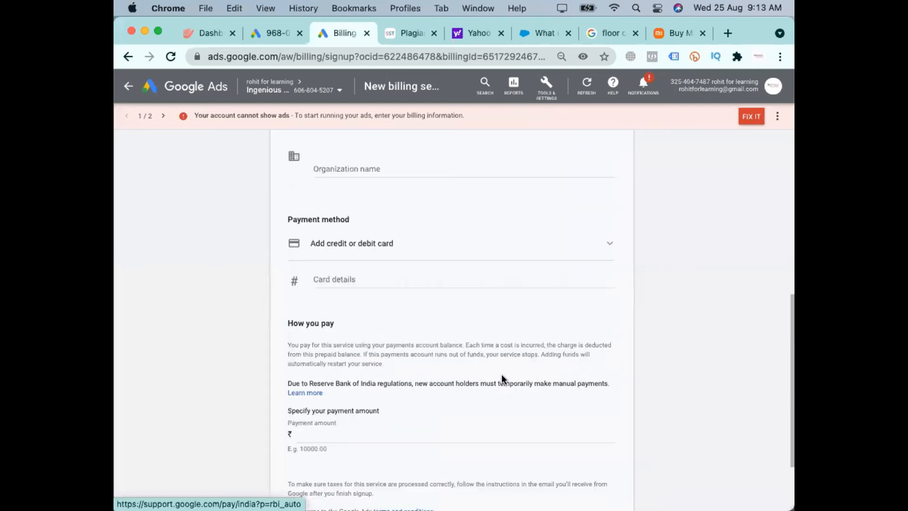
{"action": "scroll", "coordinate": [502, 374], "scroll_direction": "up", "scroll_amount": 5}
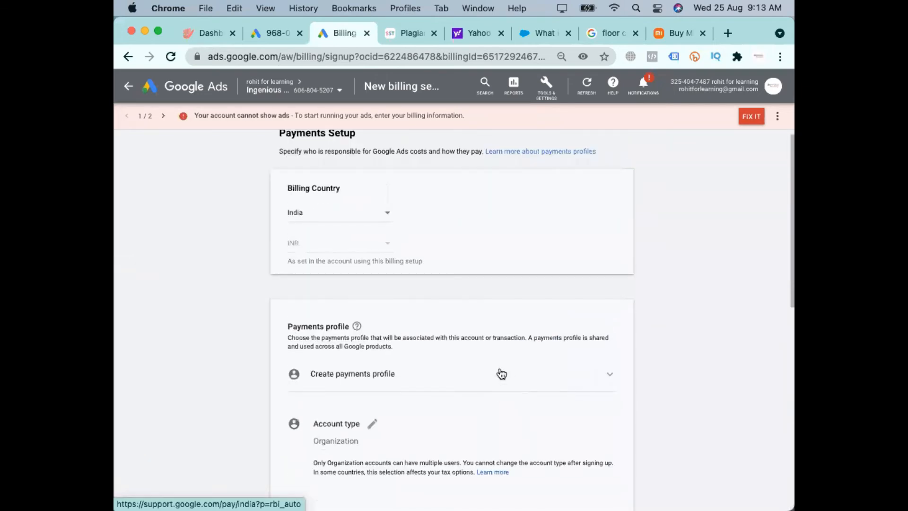
Choose Link Paytm wallet as the payment method and look through the remaining address and payment amount fields
{"action": "scroll", "coordinate": [474, 278], "scroll_direction": "down", "scroll_amount": 10}
{"action": "left_click", "coordinate": [414, 152]}
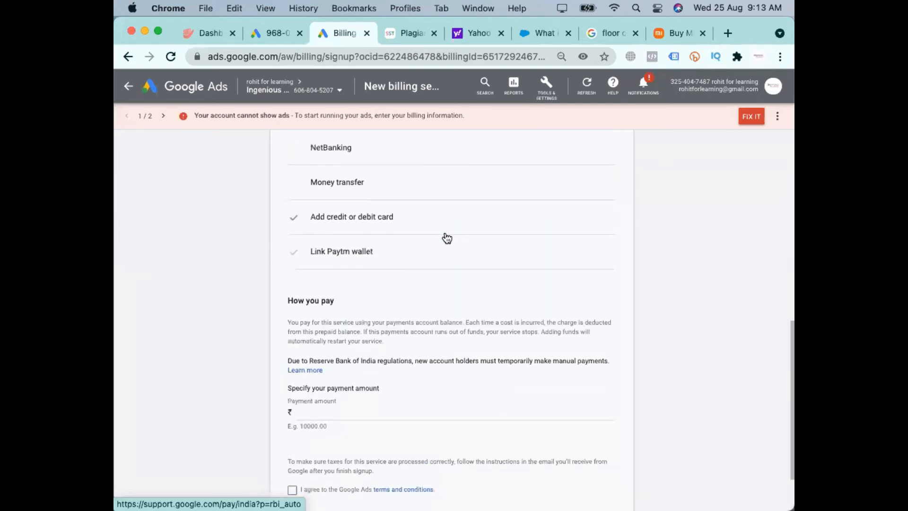
{"action": "left_click", "coordinate": [438, 252]}
{"action": "scroll", "coordinate": [423, 266], "scroll_direction": "down", "scroll_amount": 8}
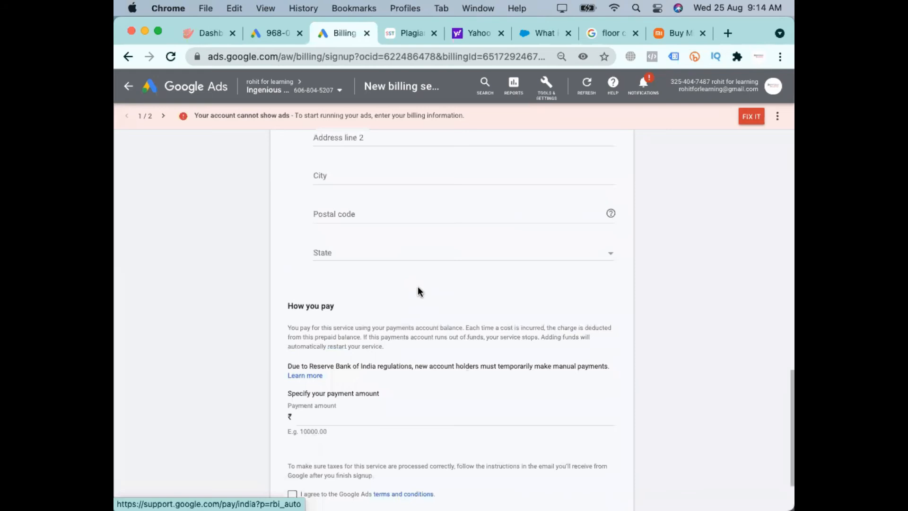
{"action": "scroll", "coordinate": [418, 287], "scroll_direction": "down", "scroll_amount": 2}
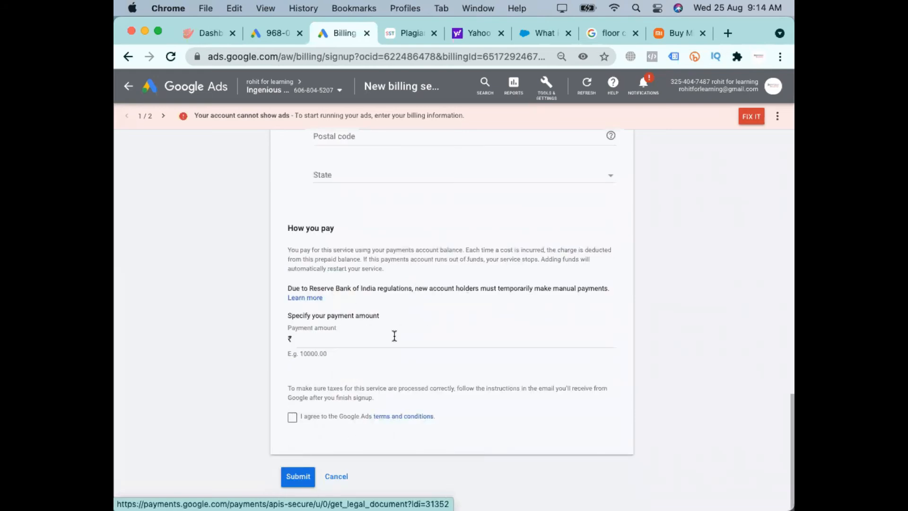
Choose the existing ingenious academy payments profile and review its payment method, address and payment terms
{"action": "scroll", "coordinate": [394, 335], "scroll_direction": "up", "scroll_amount": 15}
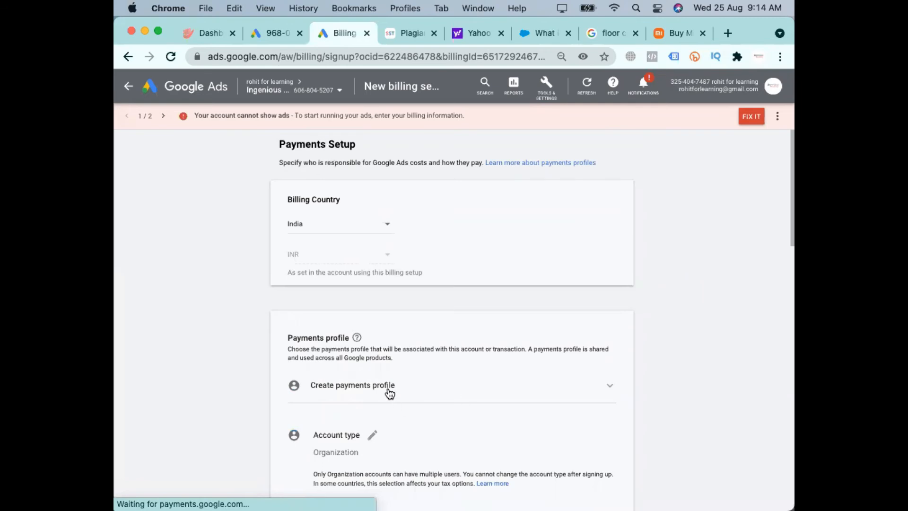
{"action": "left_click", "coordinate": [389, 394]}
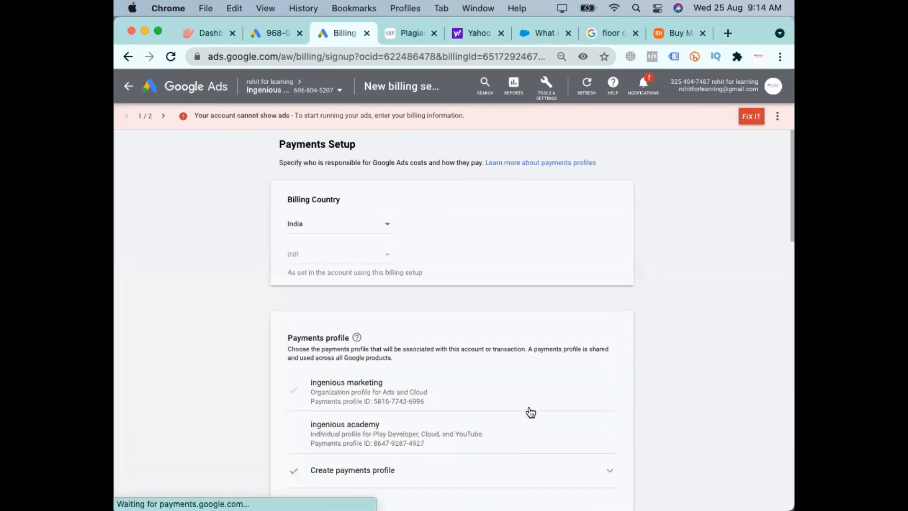
{"action": "left_click", "coordinate": [409, 430]}
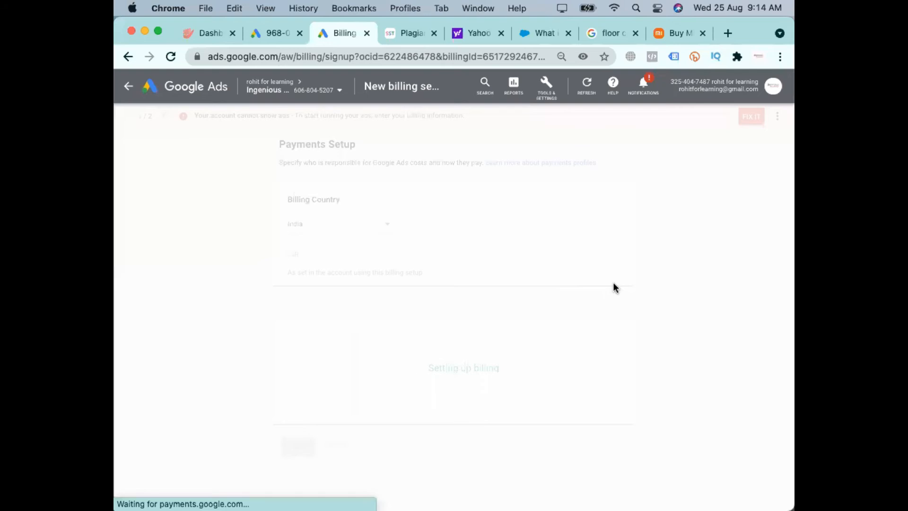
{"action": "scroll", "coordinate": [613, 284], "scroll_direction": "down", "scroll_amount": 8}
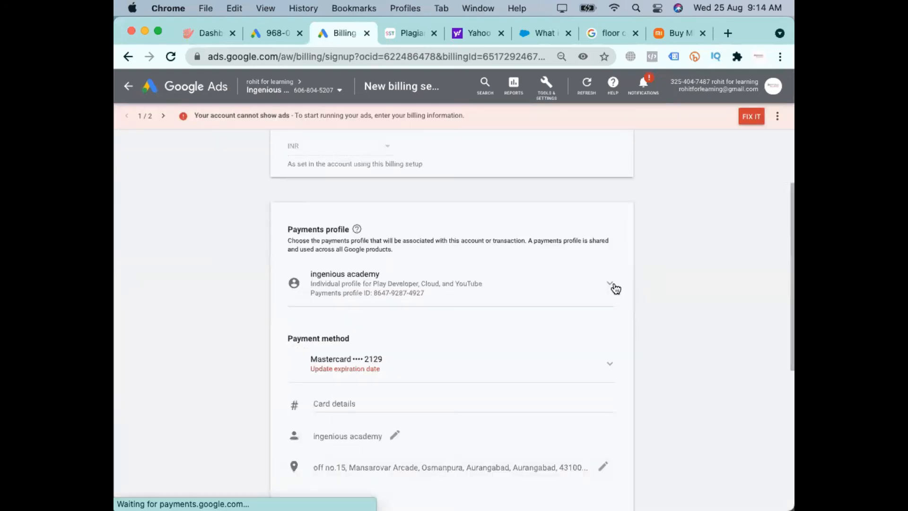
{"action": "scroll", "coordinate": [613, 284], "scroll_direction": "up", "scroll_amount": 5}
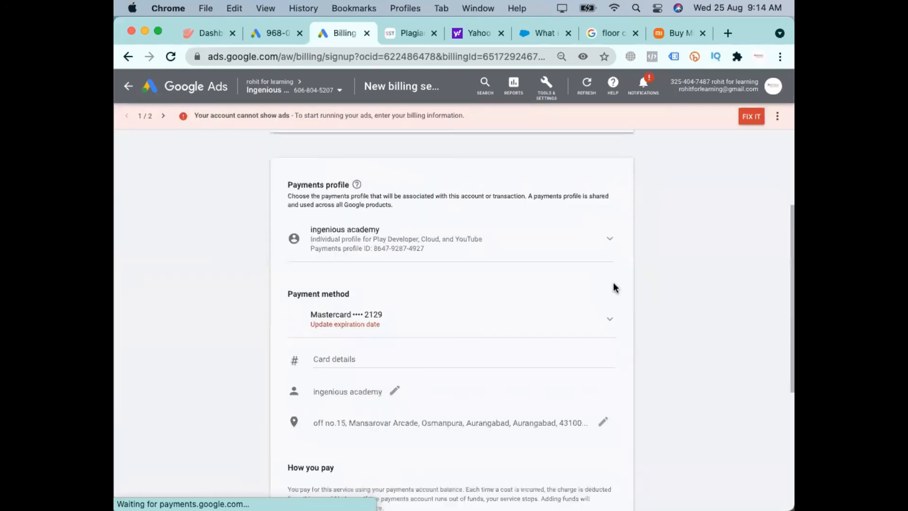
{"action": "scroll", "coordinate": [613, 284], "scroll_direction": "down", "scroll_amount": 1}
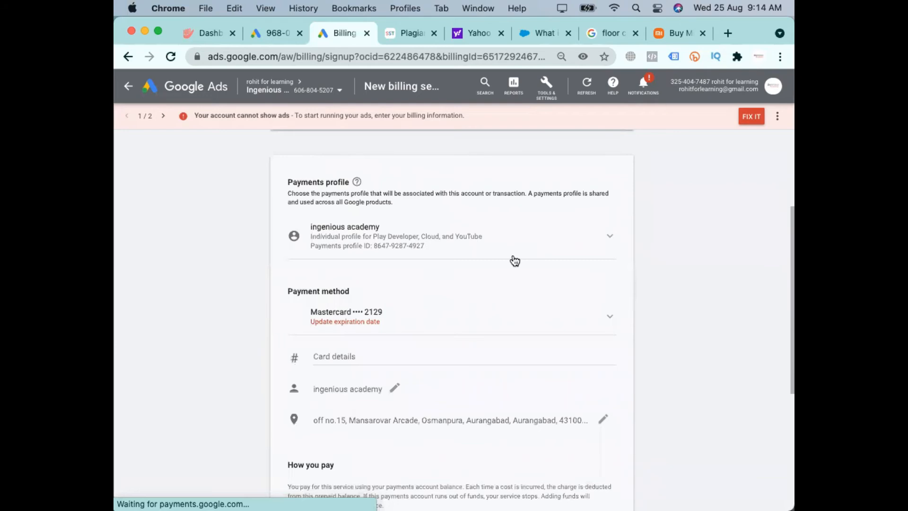
{"action": "scroll", "coordinate": [513, 260], "scroll_direction": "down", "scroll_amount": 5}
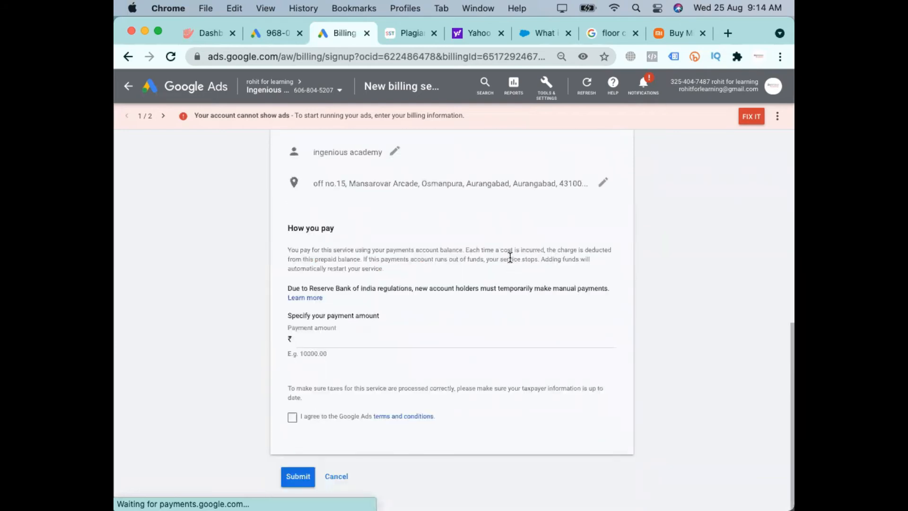
{"action": "scroll", "coordinate": [342, 377], "scroll_direction": "up", "scroll_amount": 10}
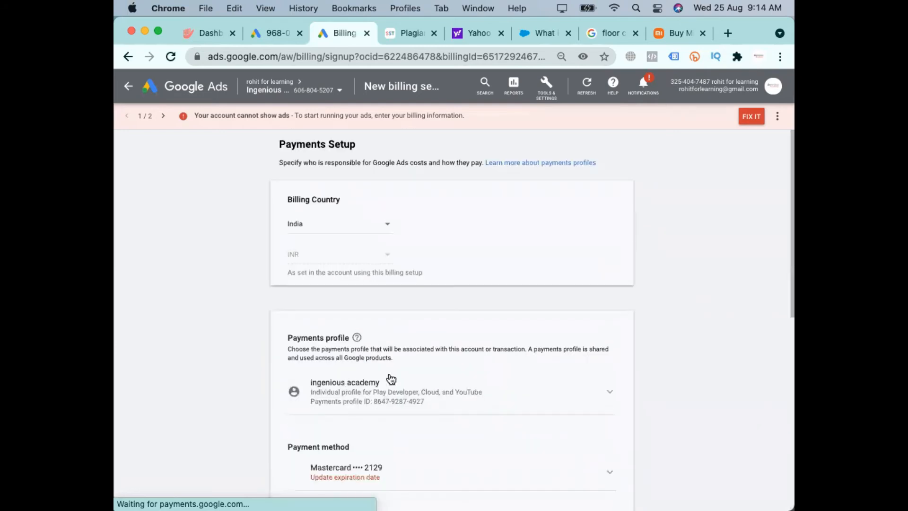
Go through the payment method and payment amount sections and agree to the Google Ads terms and conditions
{"action": "scroll", "coordinate": [357, 438], "scroll_direction": "down", "scroll_amount": 2}
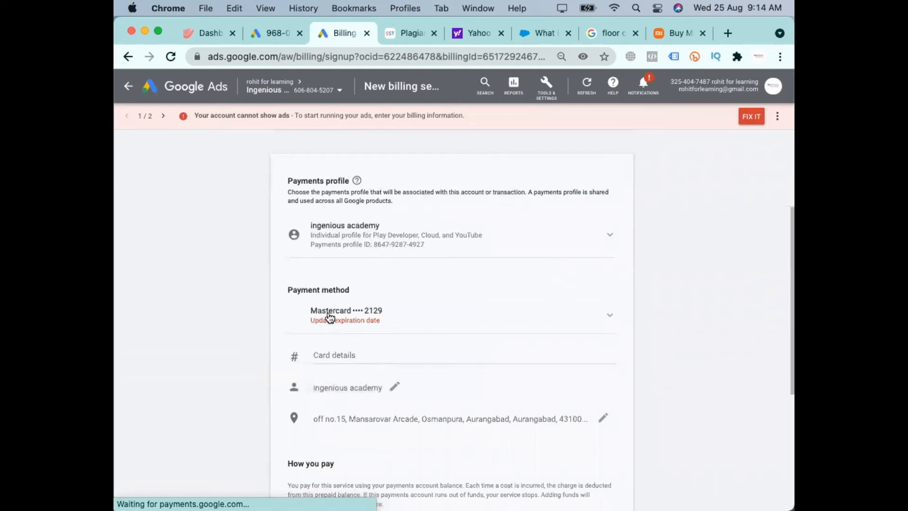
{"action": "scroll", "coordinate": [425, 316], "scroll_direction": "down", "scroll_amount": 3}
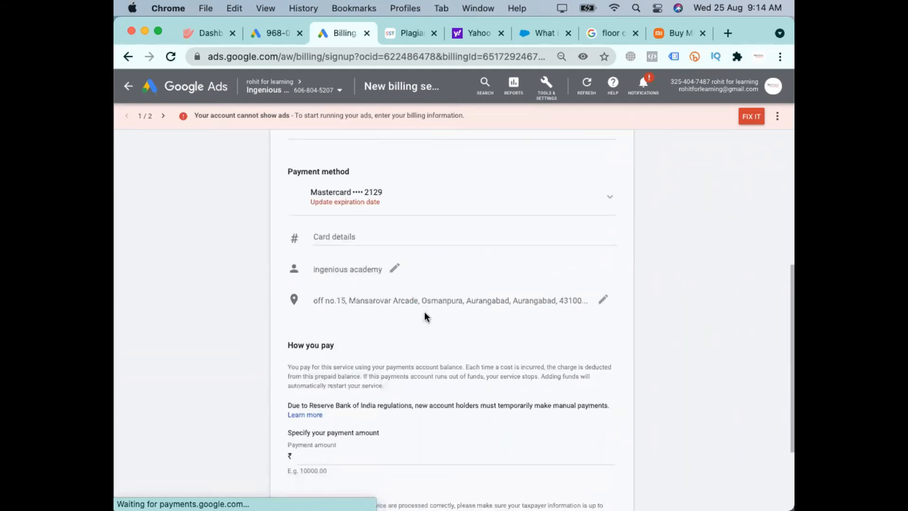
{"action": "scroll", "coordinate": [420, 393], "scroll_direction": "down", "scroll_amount": 3}
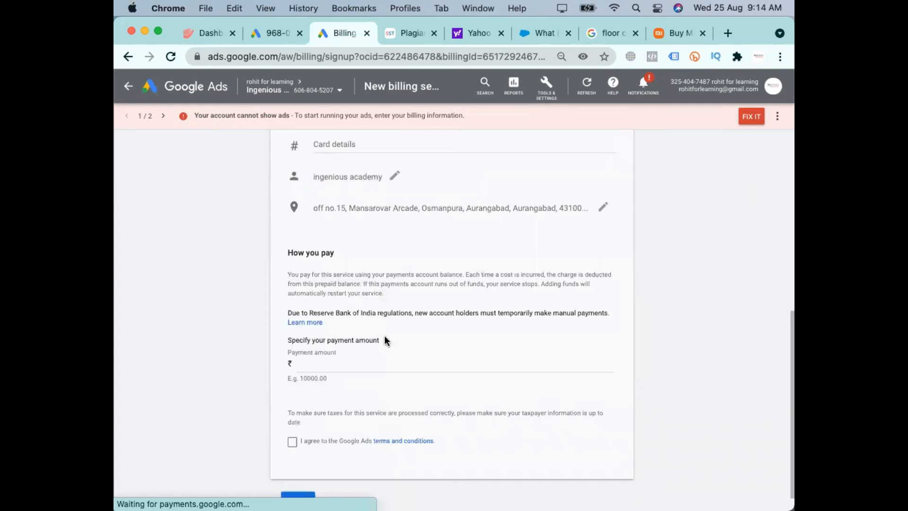
{"action": "scroll", "coordinate": [311, 436], "scroll_direction": "down", "scroll_amount": 1}
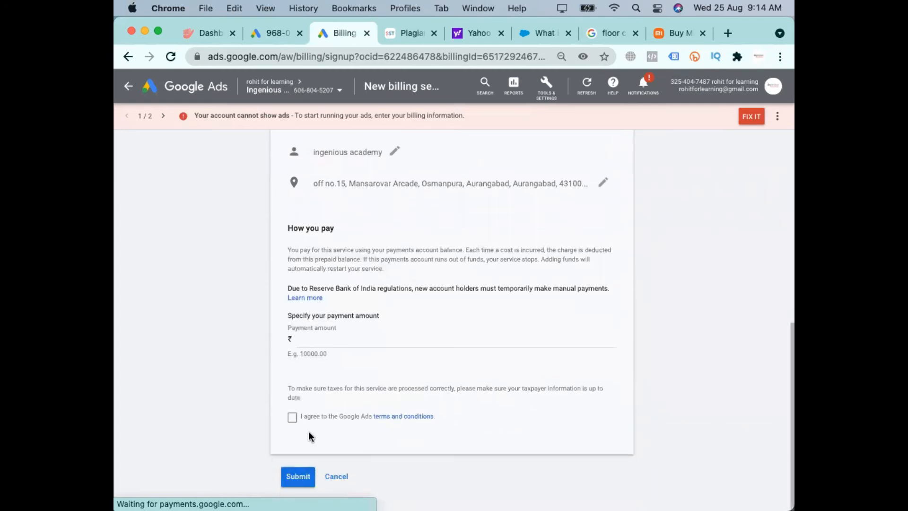
{"action": "left_click", "coordinate": [313, 416]}
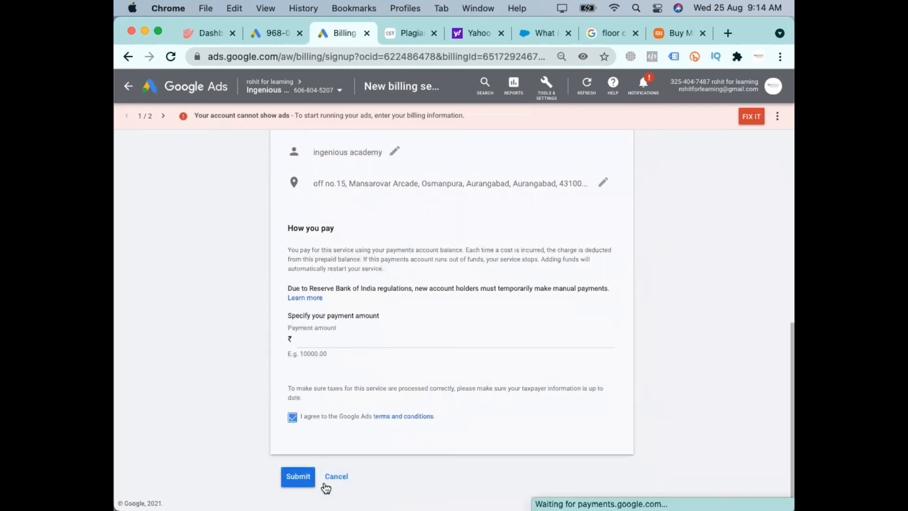
Open the Adword practice account's billing summary, and check its Make a payment options before closing them
{"action": "left_click", "coordinate": [309, 91]}
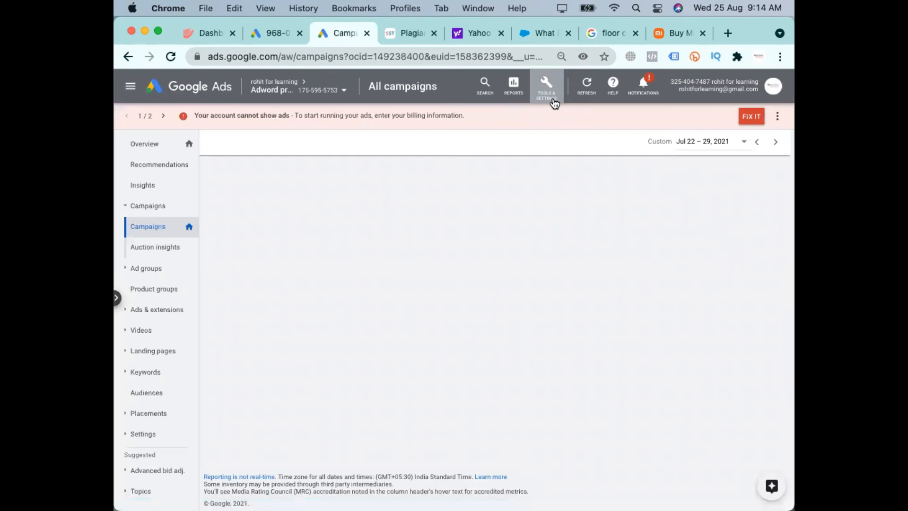
{"action": "left_click", "coordinate": [550, 87]}
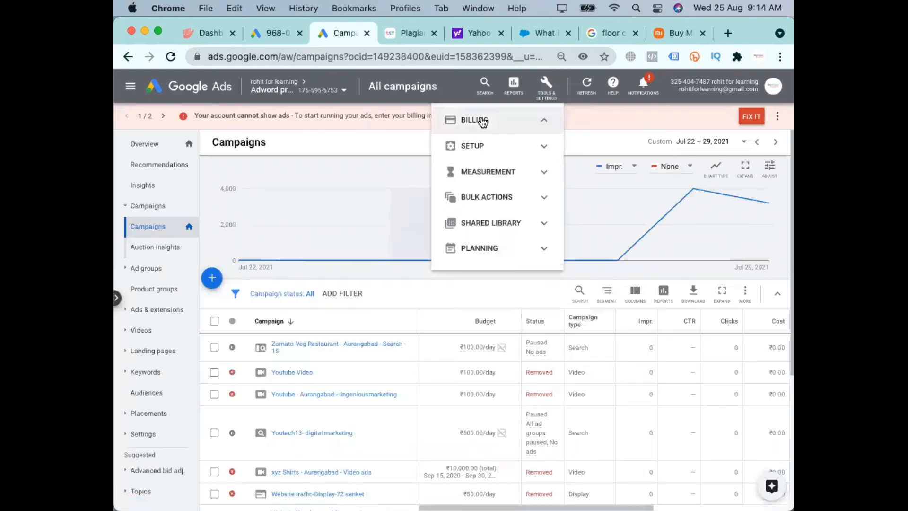
{"action": "left_click", "coordinate": [483, 121]}
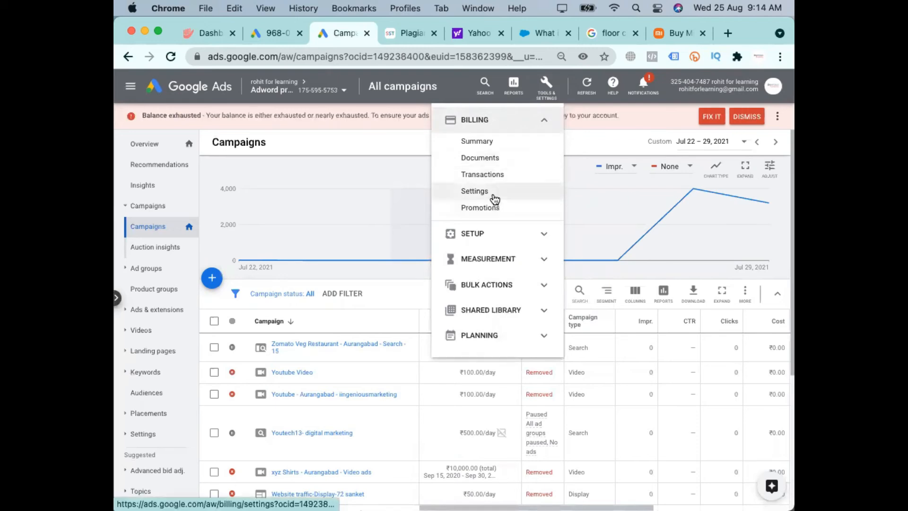
{"action": "left_click", "coordinate": [494, 146]}
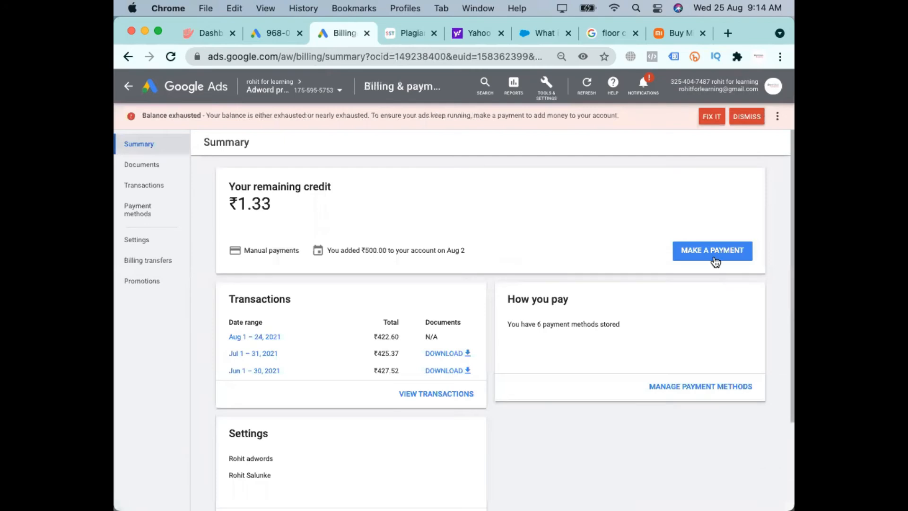
{"action": "left_click", "coordinate": [715, 260]}
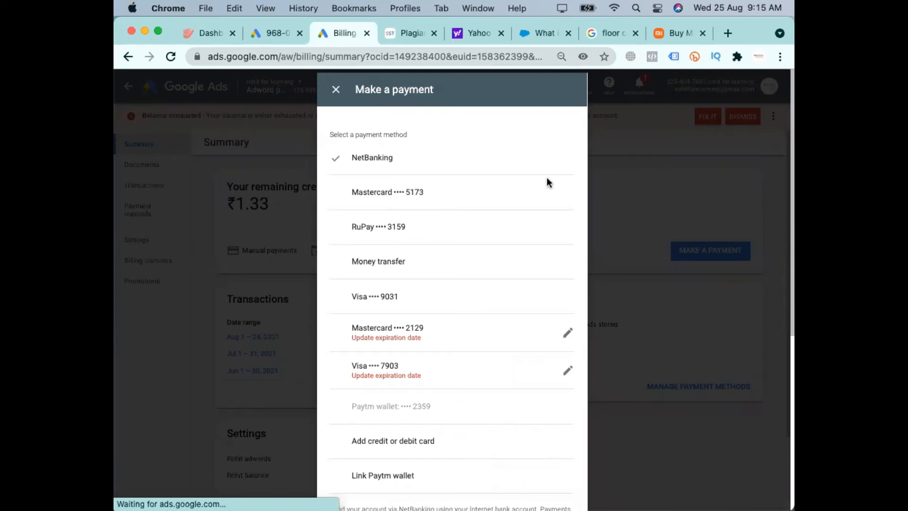
{"action": "left_click", "coordinate": [336, 90]}
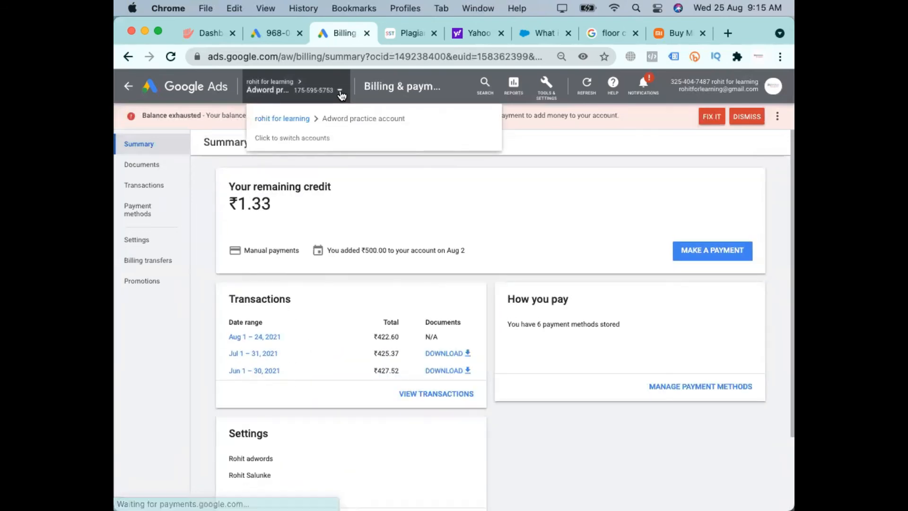
Return to the manager account and open the Adword practice account from its accounts list
{"action": "left_click", "coordinate": [701, 254]}
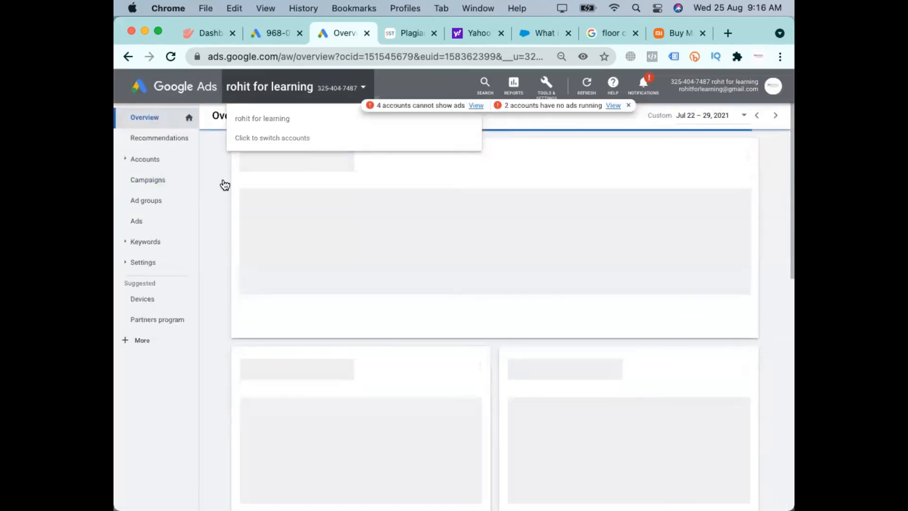
{"action": "left_click", "coordinate": [143, 161]}
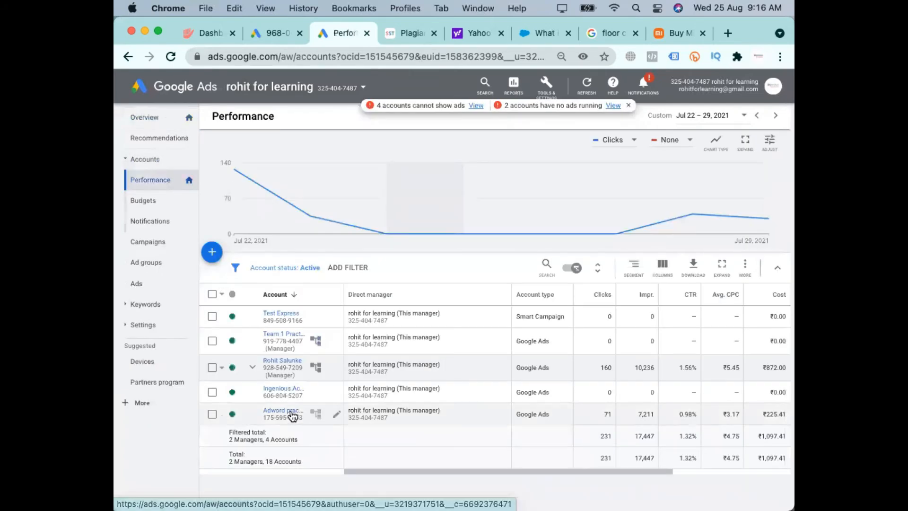
{"action": "left_click", "coordinate": [291, 413]}
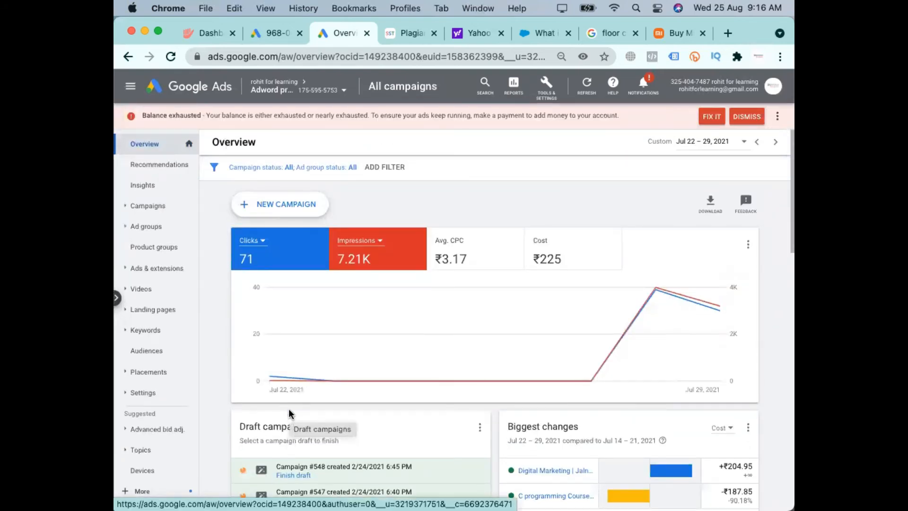
Look over the practice account's overview and open its campaigns list
{"action": "scroll", "coordinate": [408, 402], "scroll_direction": "down", "scroll_amount": 4}
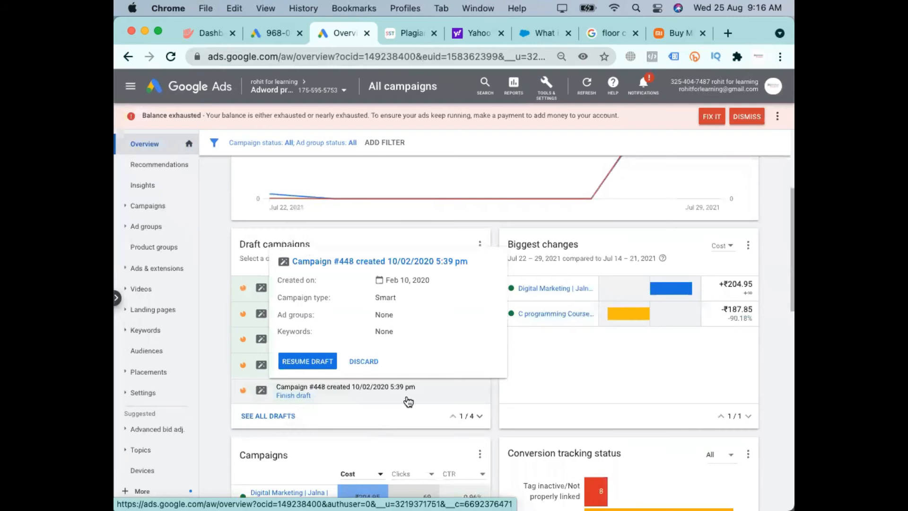
{"action": "scroll", "coordinate": [407, 402], "scroll_direction": "up", "scroll_amount": 5}
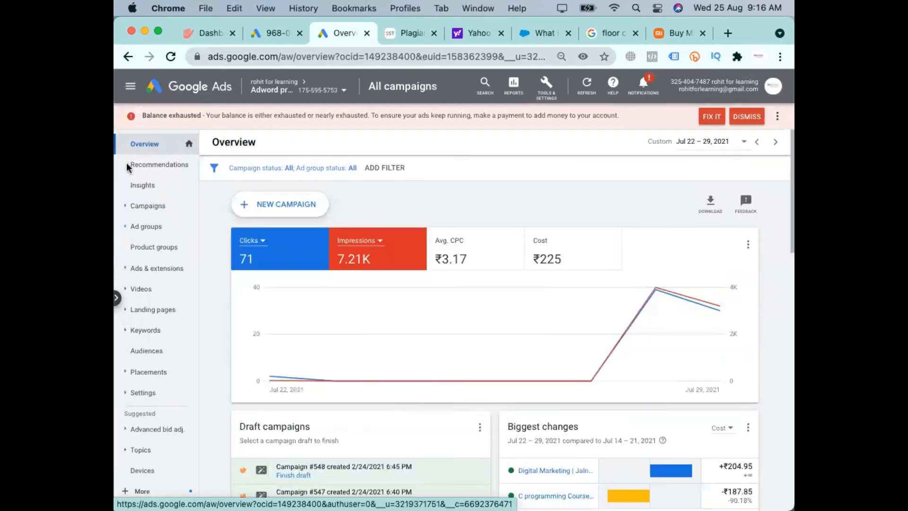
{"action": "left_click", "coordinate": [148, 205]}
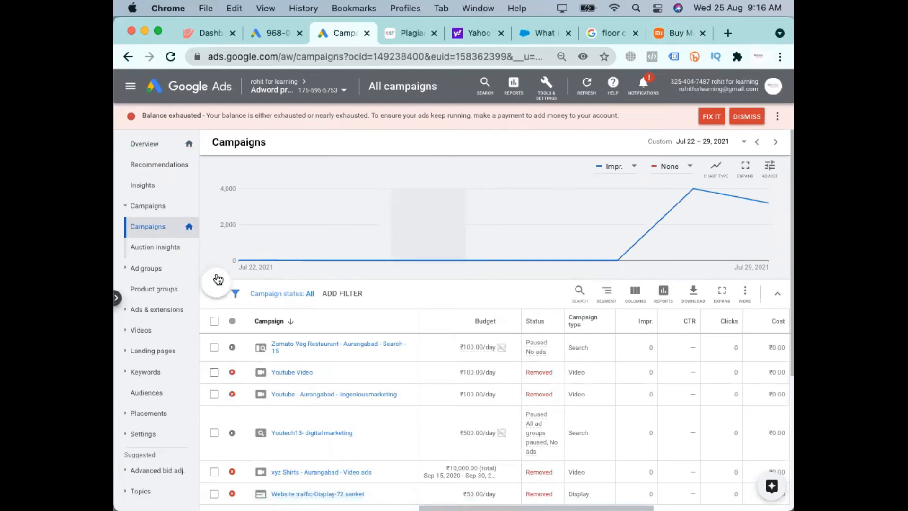
Start creating a new campaign in the practice account and bring up the campaign goal choices
{"action": "left_click", "coordinate": [218, 279]}
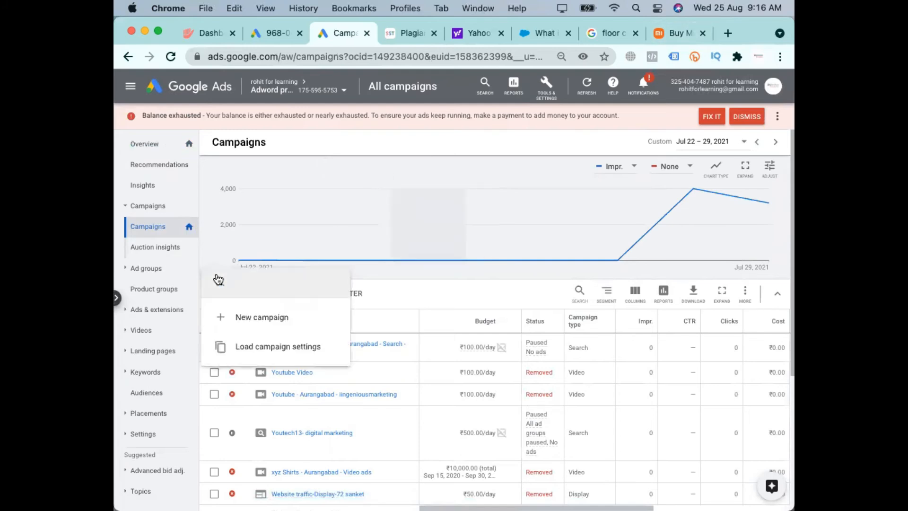
{"action": "left_click", "coordinate": [265, 321]}
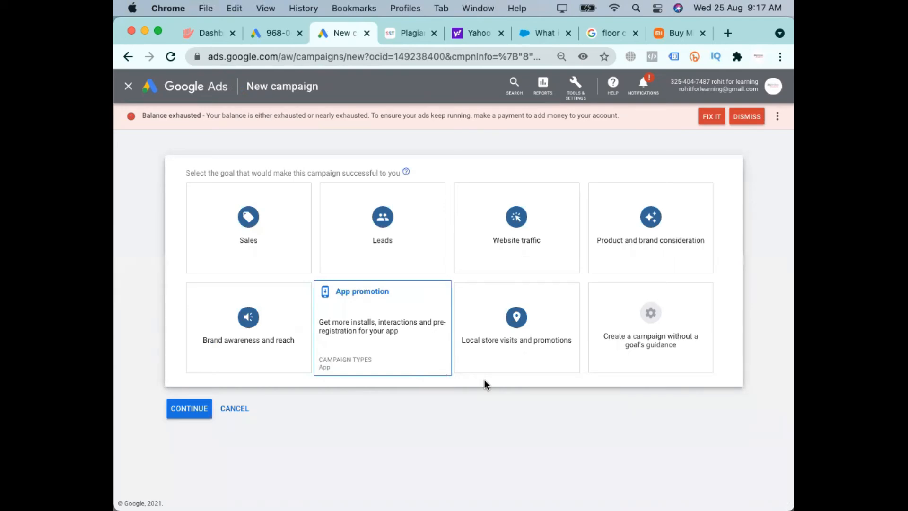
Load facebook.com in the browser tab holding the plagiarism checker
{"action": "left_click", "coordinate": [415, 33]}
{"action": "left_click", "coordinate": [410, 56]}
{"action": "type", "text": "facebook.com"}
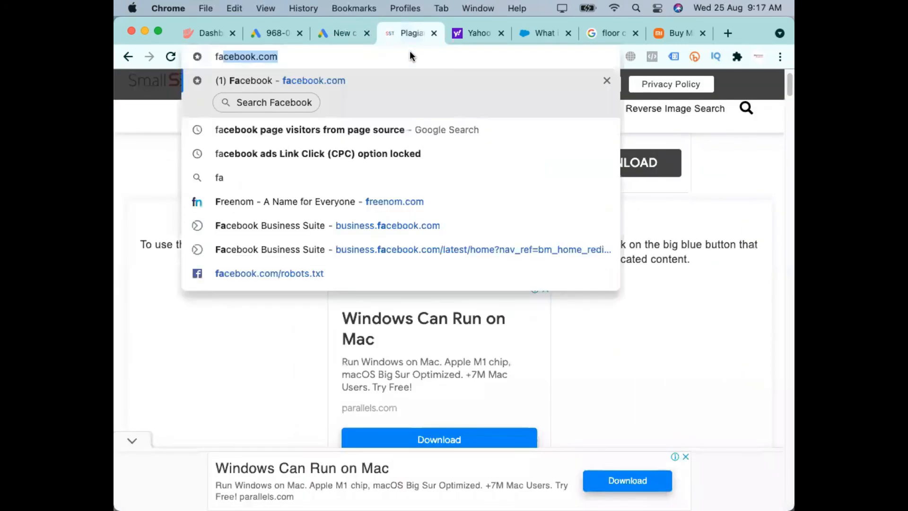
{"action": "key", "text": "Return"}
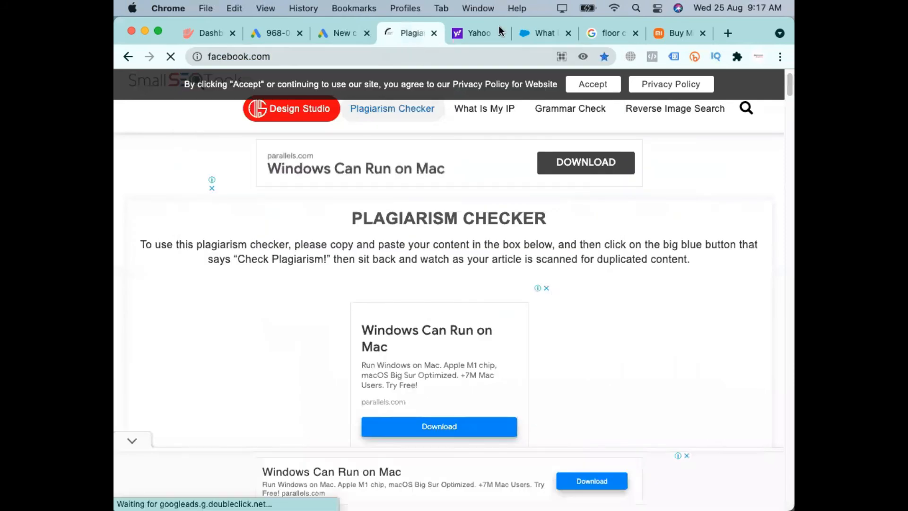
Load linkedin.com in the tab showing Yahoo and return to the New campaign page in Google Ads
{"action": "left_click", "coordinate": [499, 28]}
{"action": "left_click", "coordinate": [439, 53]}
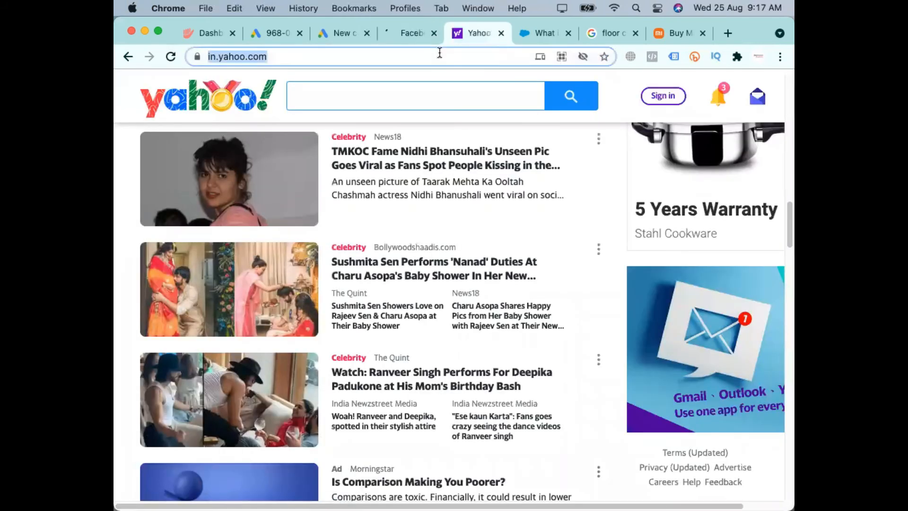
{"action": "type", "text": "lin"}
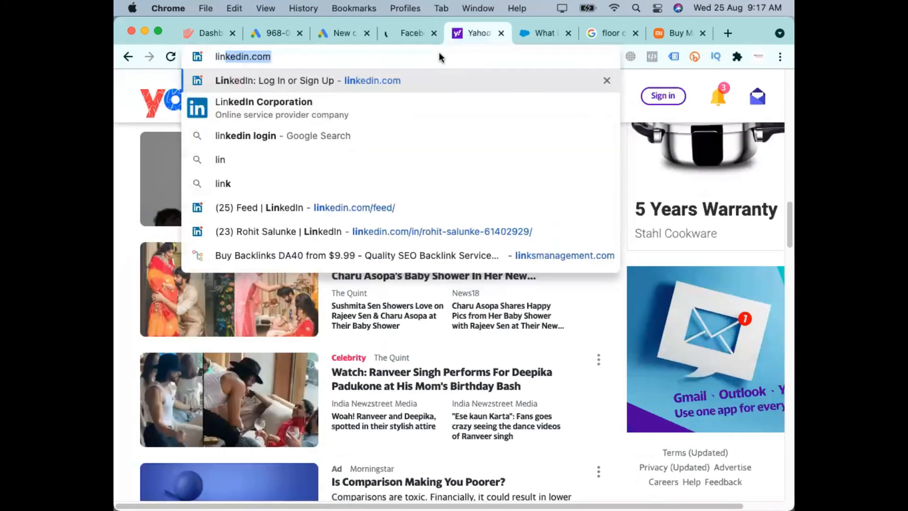
{"action": "key", "text": "Return"}
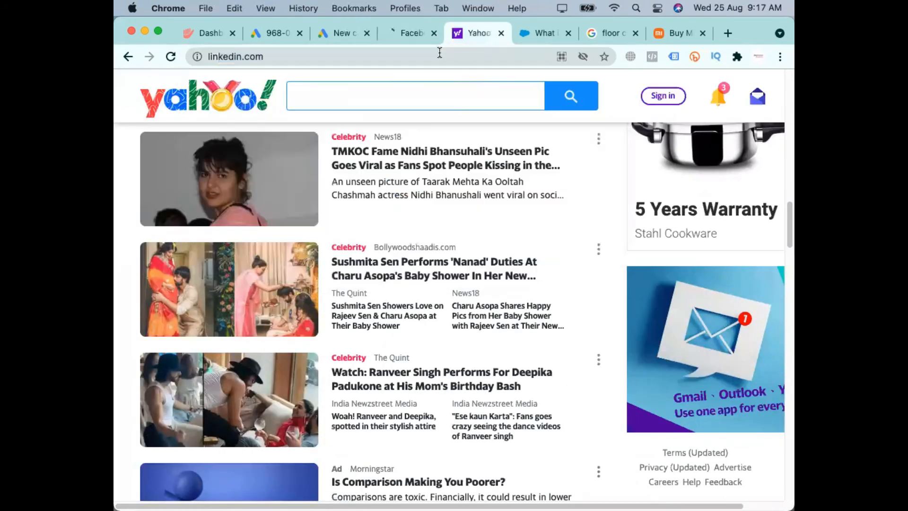
{"action": "left_click", "coordinate": [322, 38]}
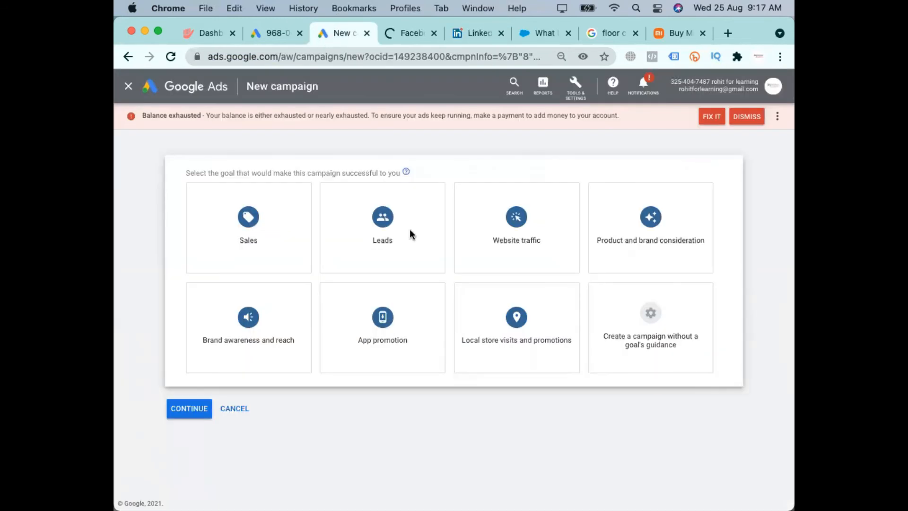
{"action": "left_click_drag", "start_coordinate": [271, 88], "coordinate": [333, 93]}
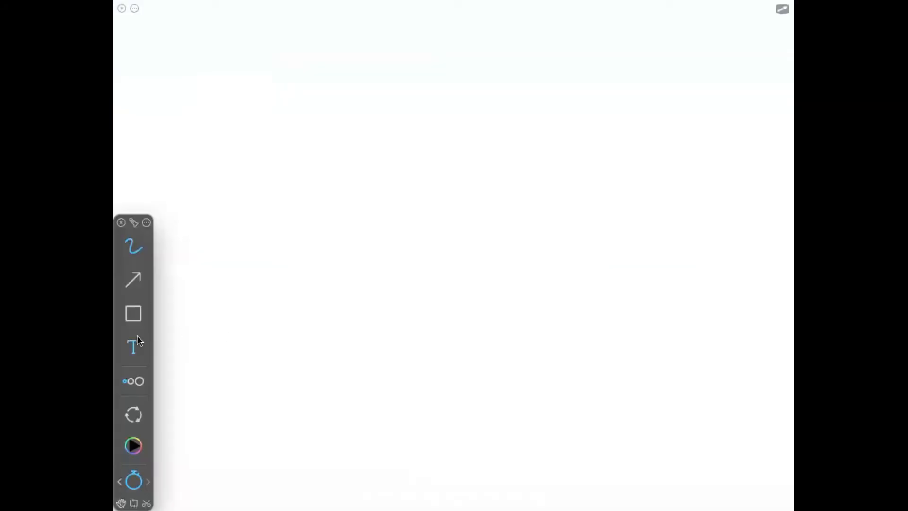
Switch to the blank whiteboard and write the text "Advertising" on it
{"action": "left_click", "coordinate": [137, 336]}
{"action": "left_click", "coordinate": [273, 146]}
{"action": "type", "text": "Advy"}
{"action": "key", "text": "BackSpace"}
{"action": "type", "text": "erts"}
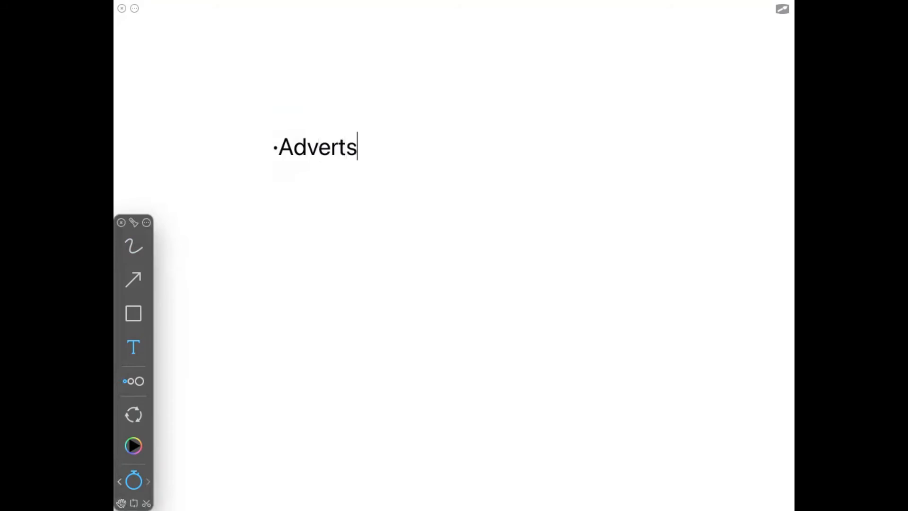
{"action": "key", "text": "BackSpace"}
{"action": "type", "text": "ise"}
{"action": "key", "text": "BackSpace"}
{"action": "type", "text": "ing"}
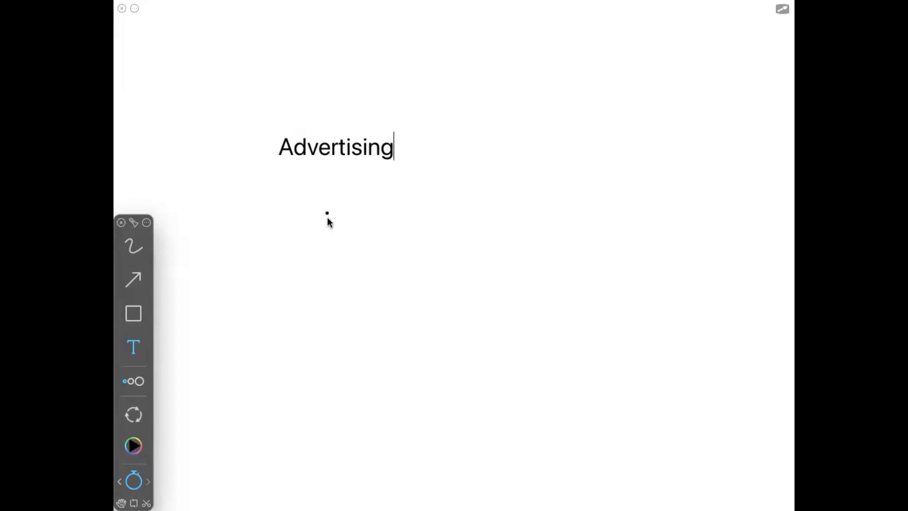
Begin a new text entry on the whiteboard above the word "Advertising"
{"action": "left_click", "coordinate": [277, 55]}
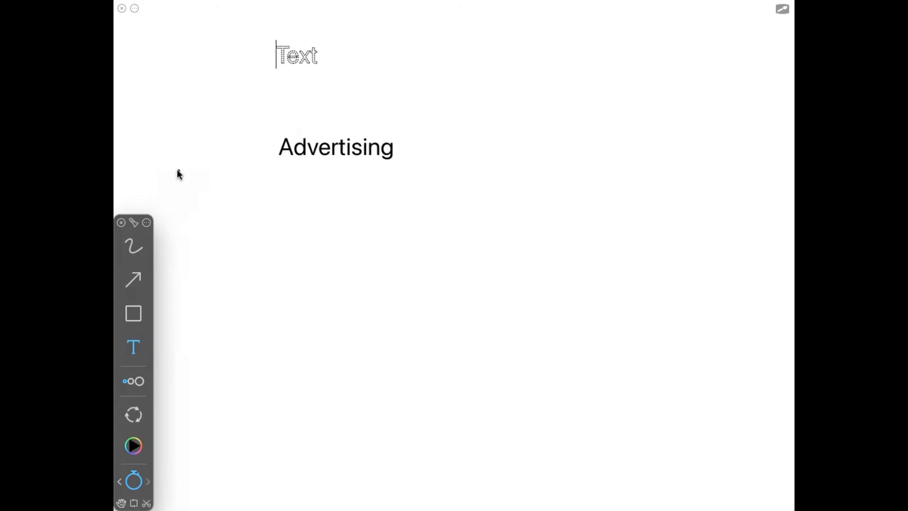
{"action": "left_click", "coordinate": [382, 38]}
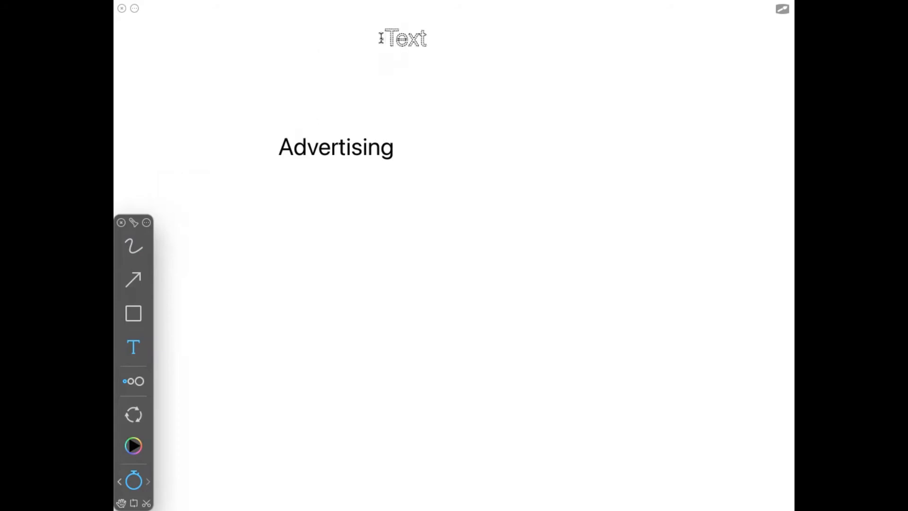
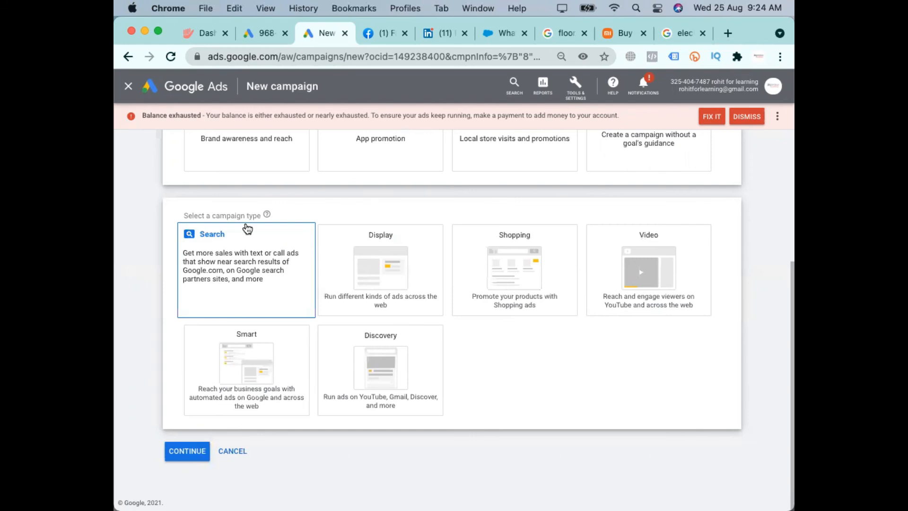
Review the campaign goals and the campaign types offered for the Sales goal
{"action": "scroll", "coordinate": [666, 330], "scroll_direction": "up", "scroll_amount": 5}
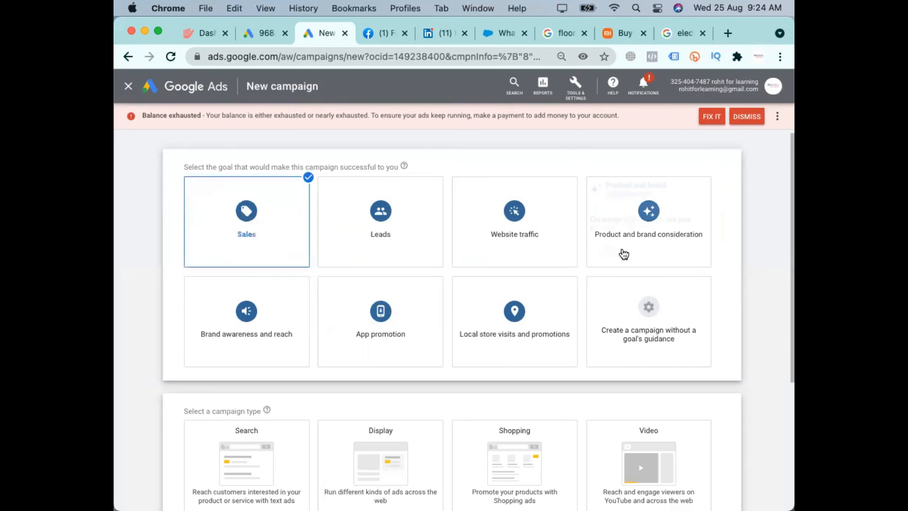
{"action": "mouse_move", "coordinate": [624, 255]}
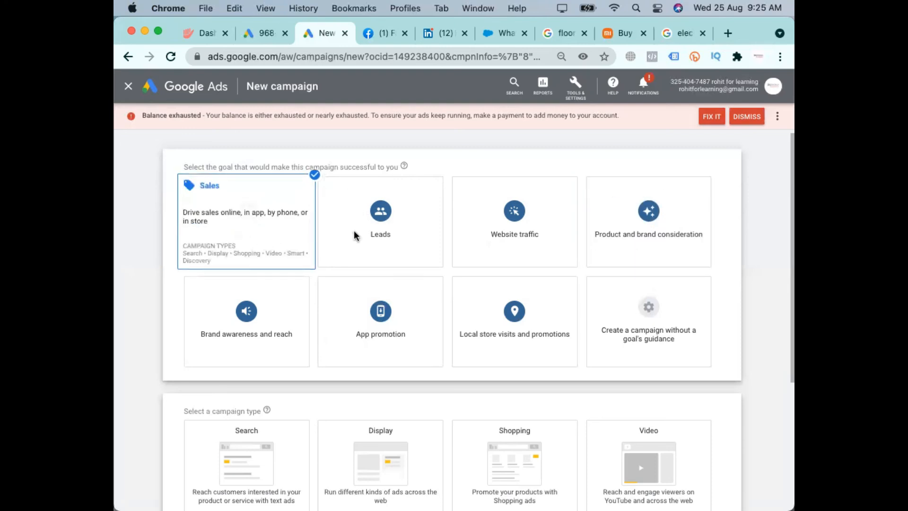
{"action": "left_click", "coordinate": [263, 230]}
{"action": "left_click", "coordinate": [264, 230]}
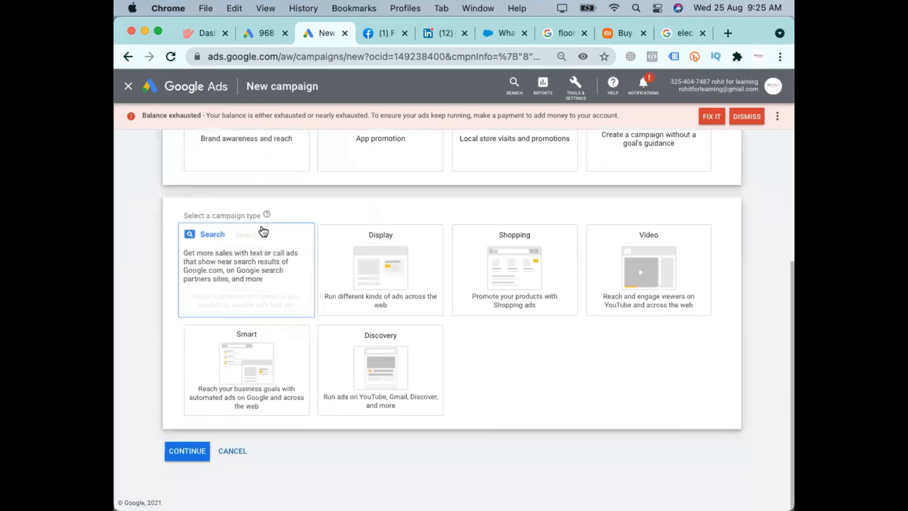
{"action": "scroll", "coordinate": [235, 204], "scroll_direction": "up", "scroll_amount": 4}
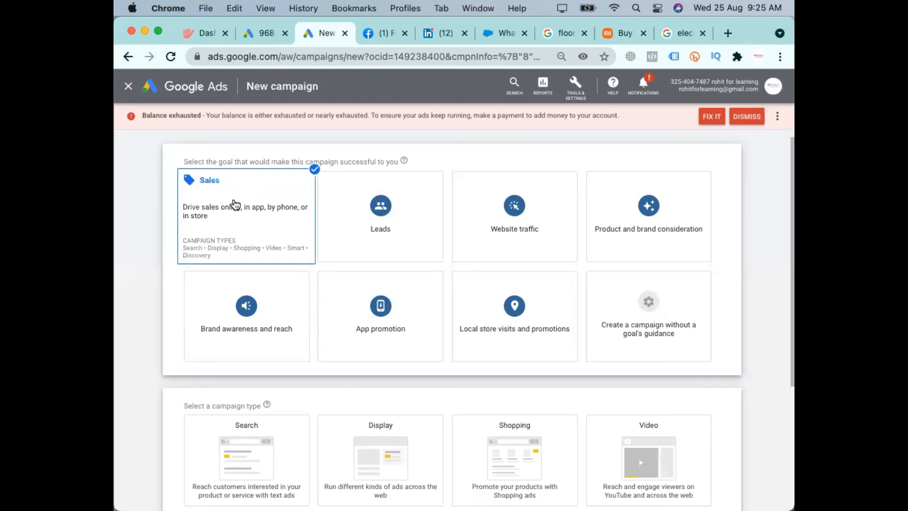
Select the Product and brand consideration goal and review the campaign type and subtype it offers
{"action": "left_click", "coordinate": [624, 242]}
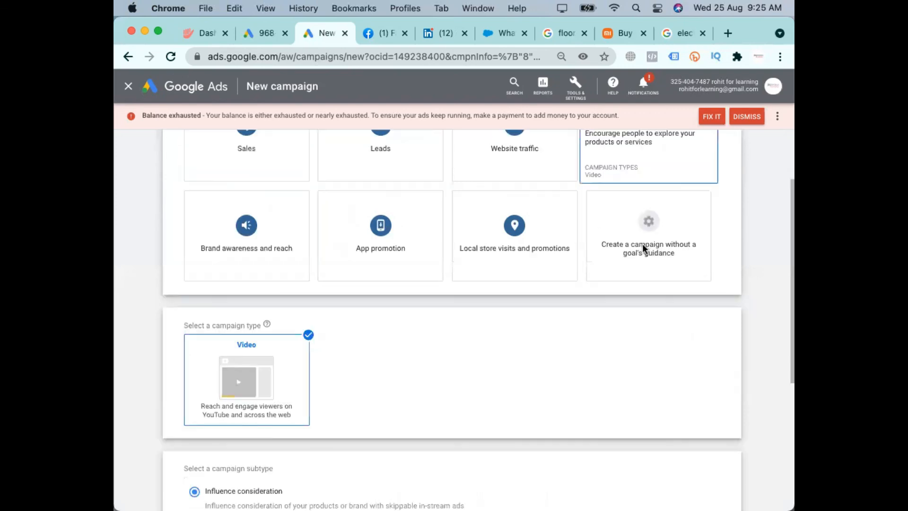
{"action": "scroll", "coordinate": [642, 244], "scroll_direction": "up", "scroll_amount": 5}
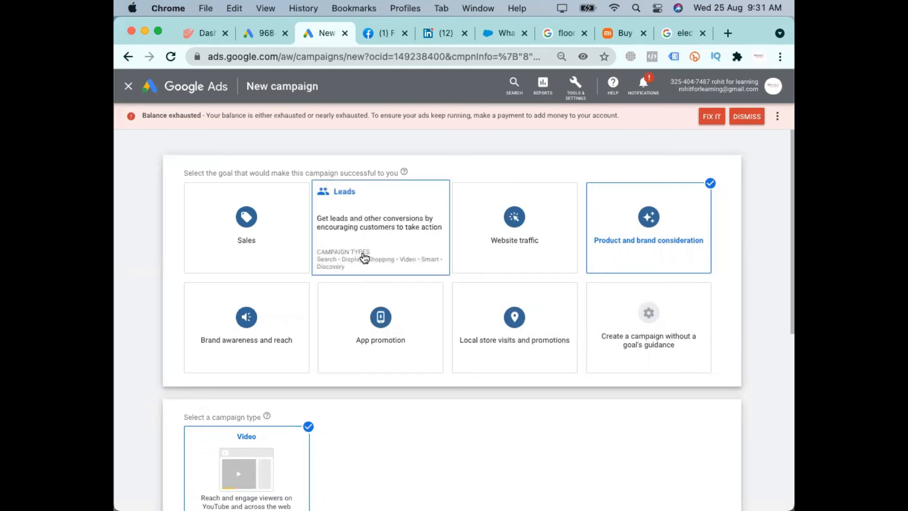
{"action": "scroll", "coordinate": [547, 264], "scroll_direction": "down", "scroll_amount": 6}
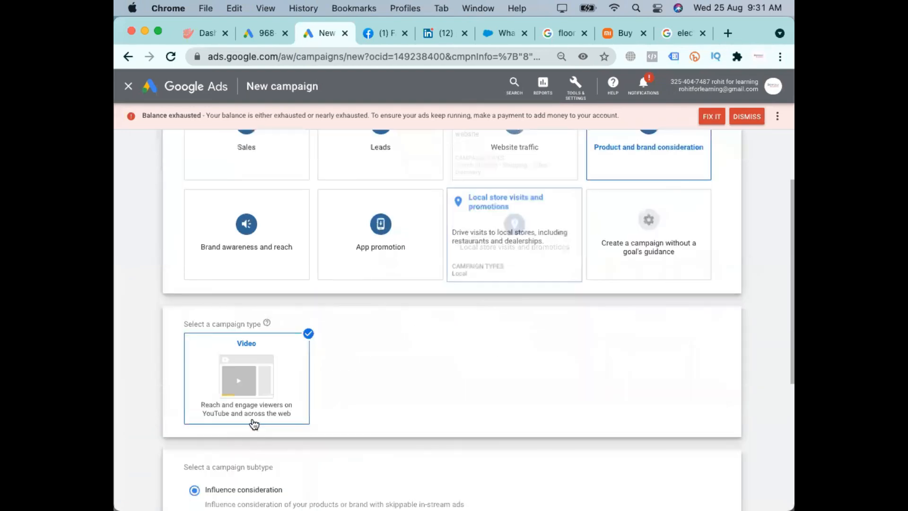
{"action": "scroll", "coordinate": [252, 301], "scroll_direction": "up", "scroll_amount": 6}
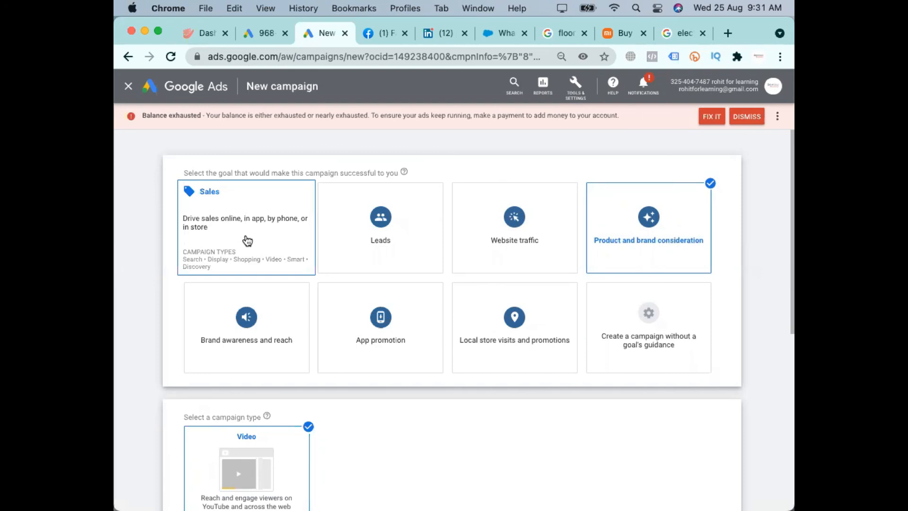
Choose to create a campaign without a goal's guidance and review the campaign types and goals on the page
{"action": "left_click", "coordinate": [659, 333]}
{"action": "scroll", "coordinate": [659, 333], "scroll_direction": "down", "scroll_amount": 5}
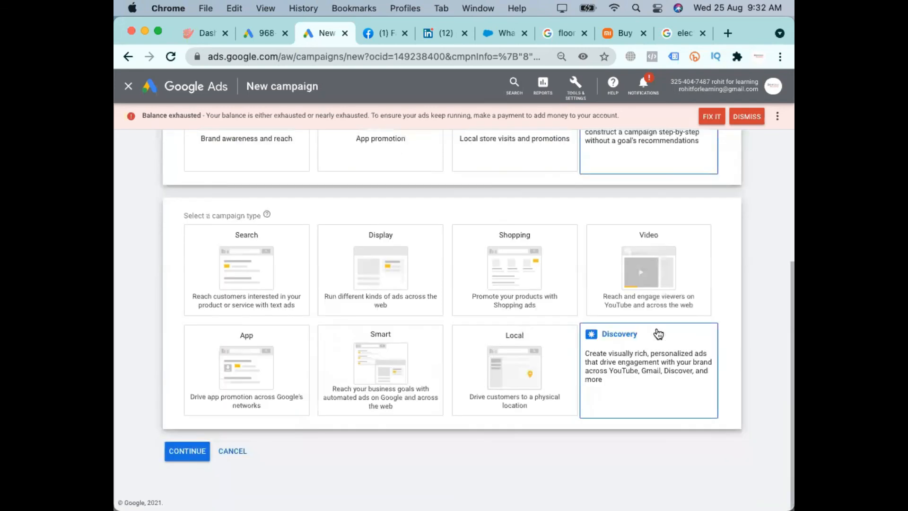
{"action": "scroll", "coordinate": [644, 187], "scroll_direction": "up", "scroll_amount": 1}
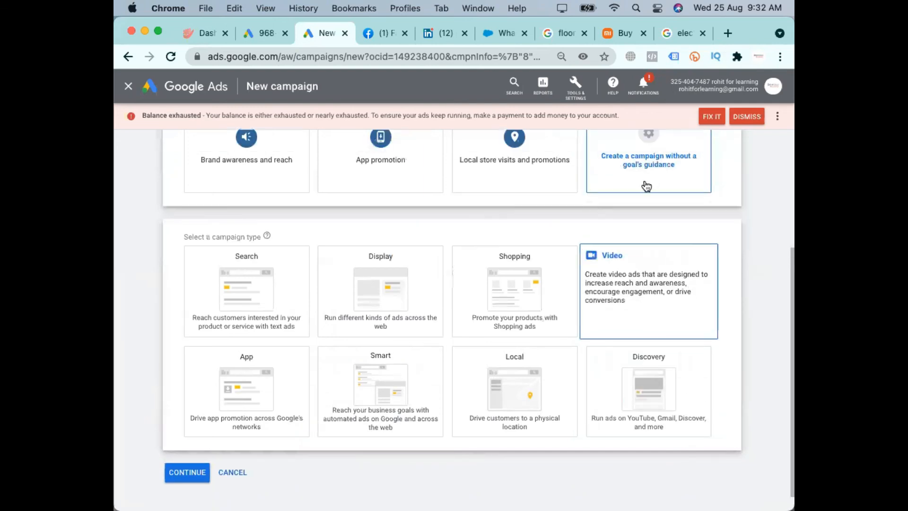
{"action": "scroll", "coordinate": [678, 179], "scroll_direction": "up", "scroll_amount": 3}
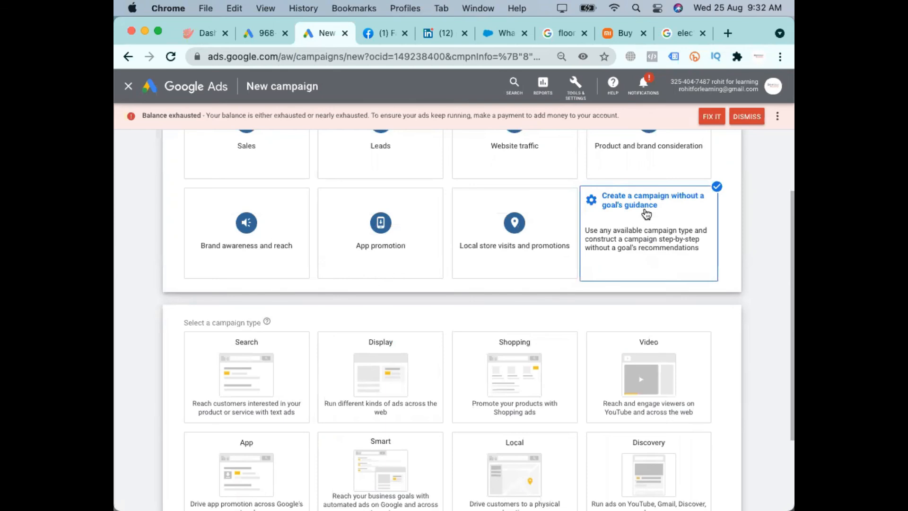
{"action": "scroll", "coordinate": [662, 212], "scroll_direction": "up", "scroll_amount": 3}
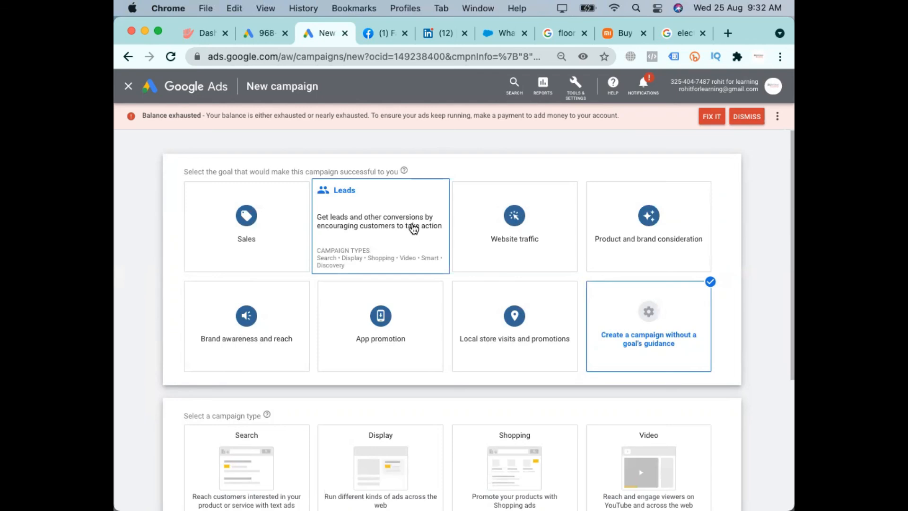
{"action": "scroll", "coordinate": [668, 383], "scroll_direction": "down", "scroll_amount": 1}
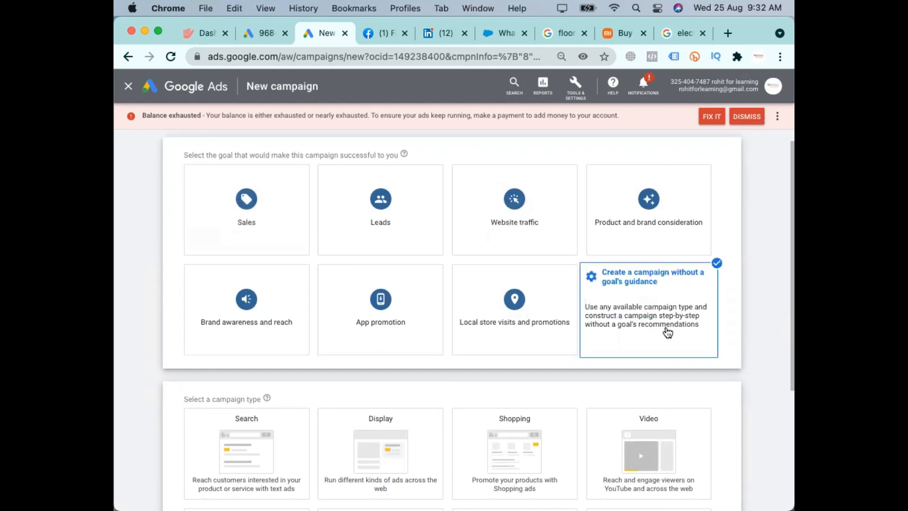
Try the Local store visits and promotions and the Product and brand consideration goals to compare their campaign types
{"action": "scroll", "coordinate": [517, 348], "scroll_direction": "down", "scroll_amount": 4}
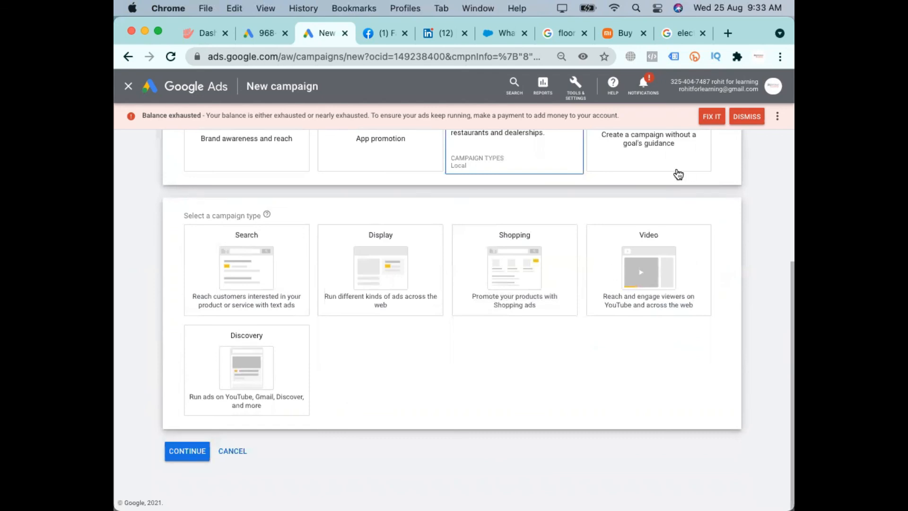
{"action": "scroll", "coordinate": [742, 209], "scroll_direction": "up", "scroll_amount": 5}
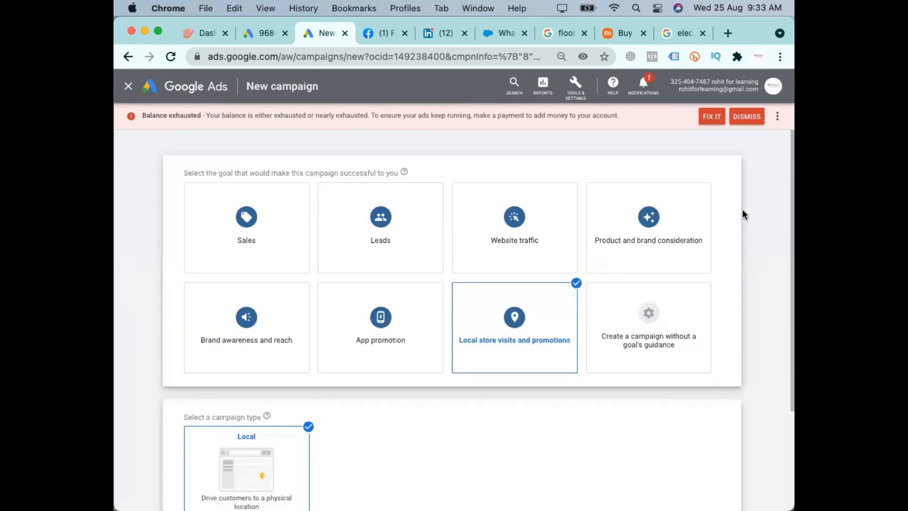
{"action": "left_click", "coordinate": [626, 220]}
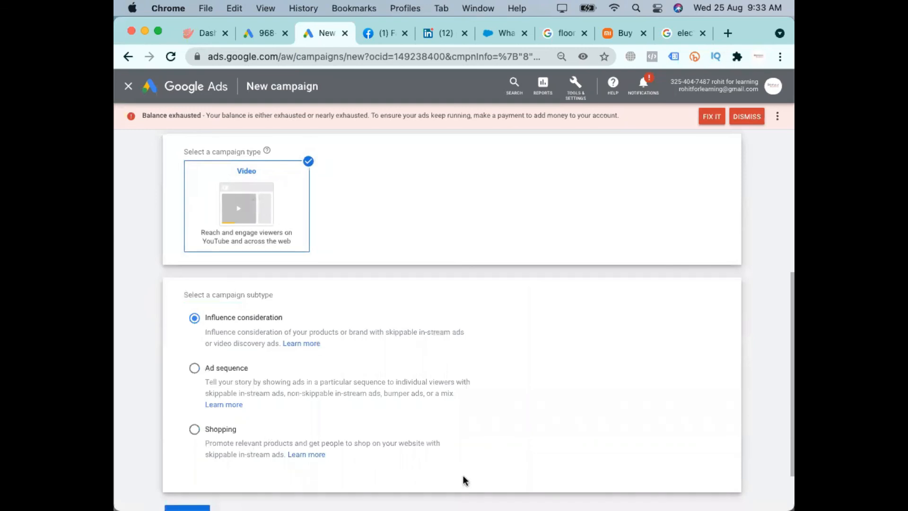
{"action": "scroll", "coordinate": [482, 468], "scroll_direction": "up", "scroll_amount": 5}
Set the campaign to have no goal's guidance, pick the Video type and review its campaign subtypes
{"action": "left_click", "coordinate": [649, 341]}
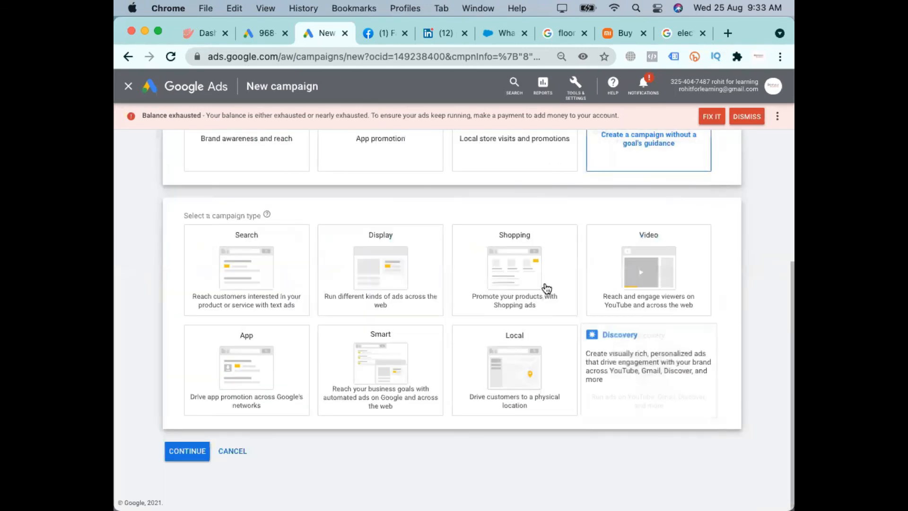
{"action": "left_click", "coordinate": [657, 264]}
{"action": "scroll", "coordinate": [406, 451], "scroll_direction": "down", "scroll_amount": 5}
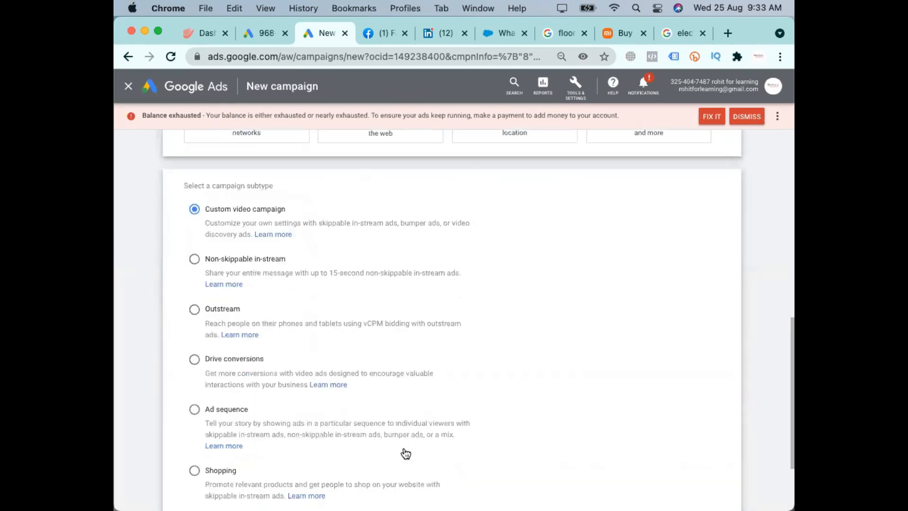
{"action": "scroll", "coordinate": [405, 452], "scroll_direction": "down", "scroll_amount": 2}
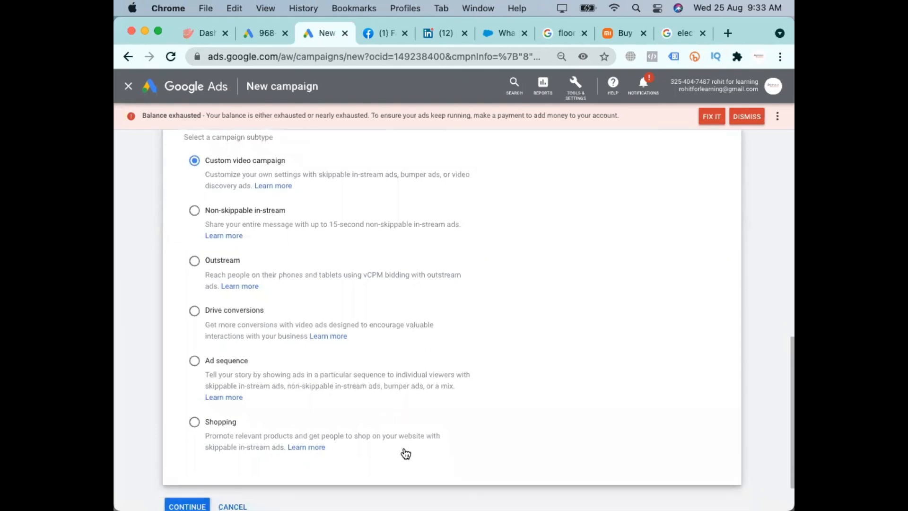
{"action": "scroll", "coordinate": [598, 358], "scroll_direction": "up", "scroll_amount": 5}
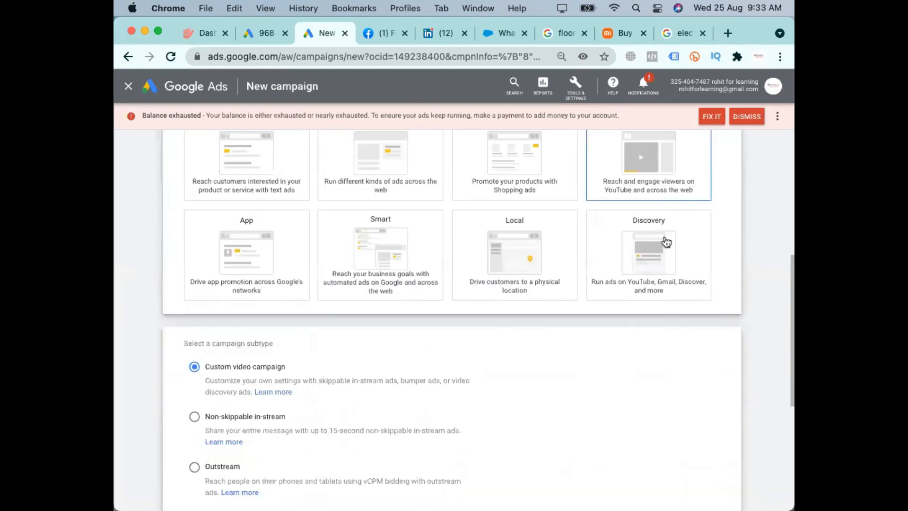
{"action": "scroll", "coordinate": [667, 239], "scroll_direction": "up", "scroll_amount": 5}
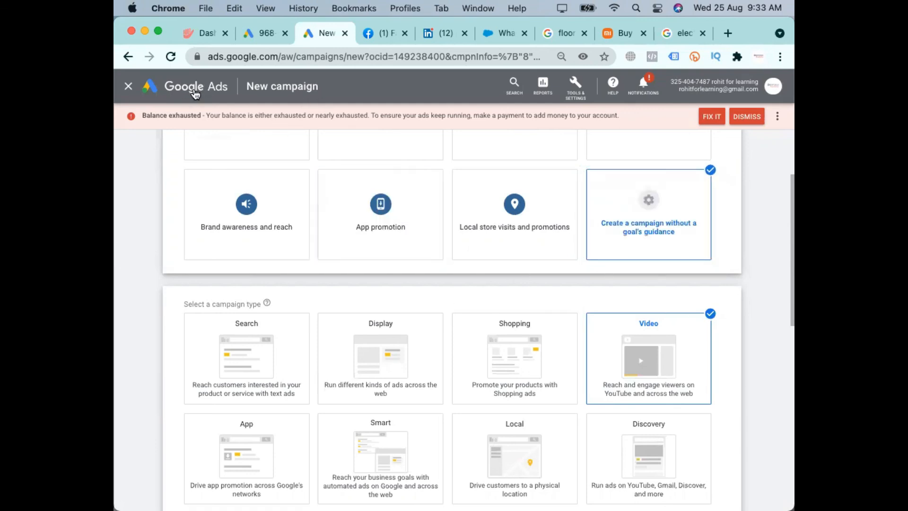
Change the campaign type to Search
{"action": "scroll", "coordinate": [514, 225], "scroll_direction": "up", "scroll_amount": 2}
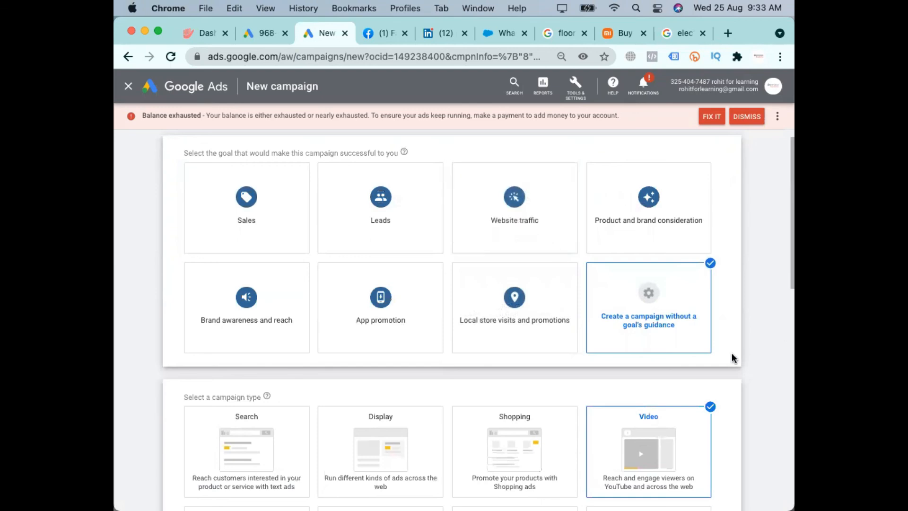
{"action": "scroll", "coordinate": [643, 331], "scroll_direction": "down", "scroll_amount": 2}
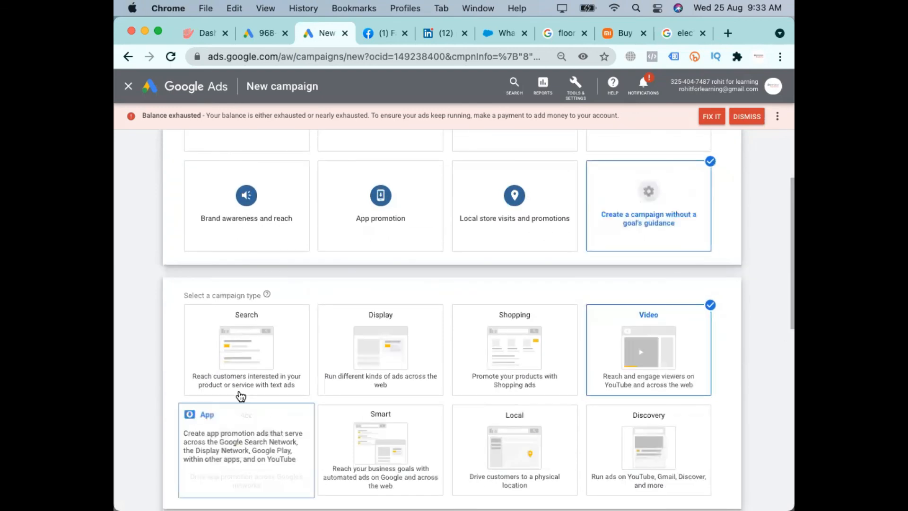
{"action": "left_click", "coordinate": [258, 361]}
{"action": "scroll", "coordinate": [257, 360], "scroll_direction": "down", "scroll_amount": 1}
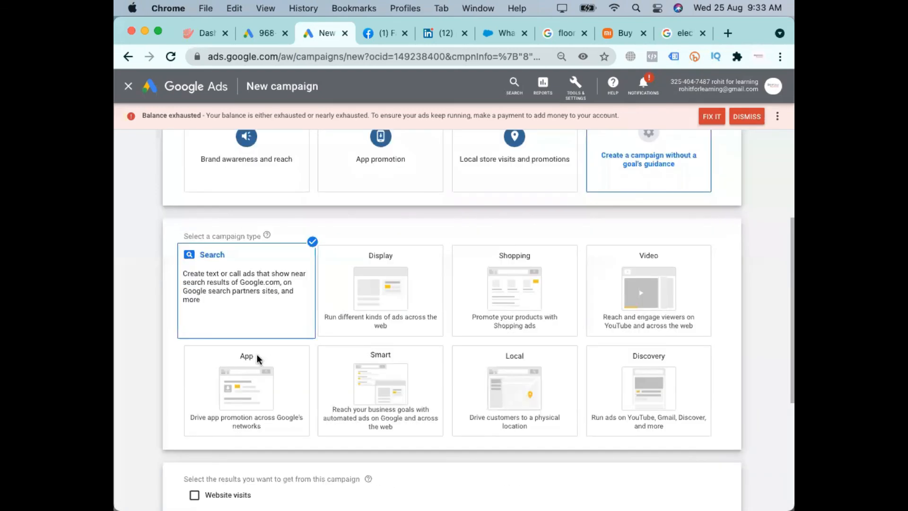
Look at the ads in the Google results for "floor cleaner automatic machine" and return to the New campaign page
{"action": "left_click", "coordinate": [558, 30]}
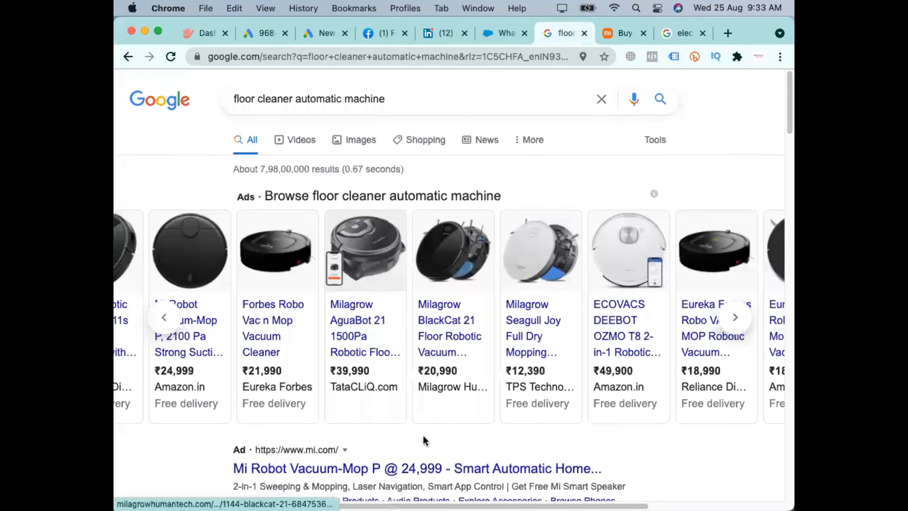
{"action": "scroll", "coordinate": [424, 438], "scroll_direction": "down", "scroll_amount": 3}
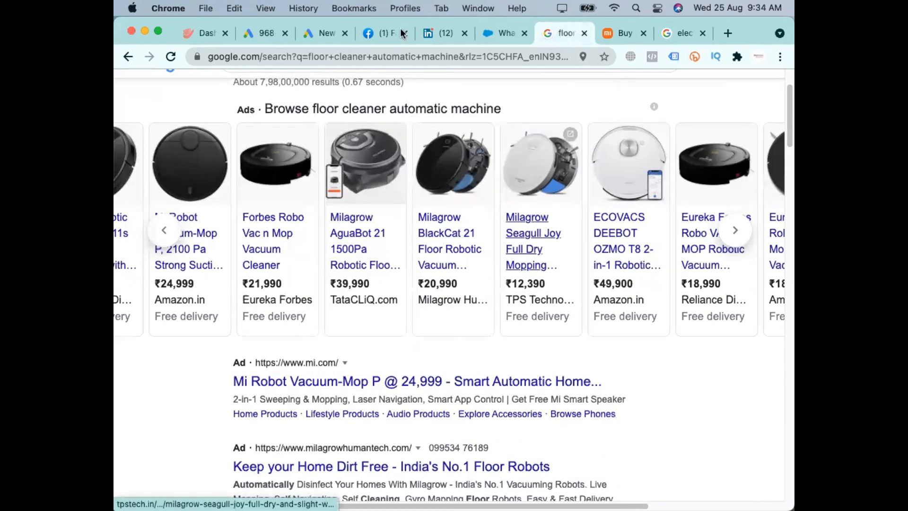
{"action": "left_click", "coordinate": [312, 33]}
{"action": "scroll", "coordinate": [297, 336], "scroll_direction": "up", "scroll_amount": 5}
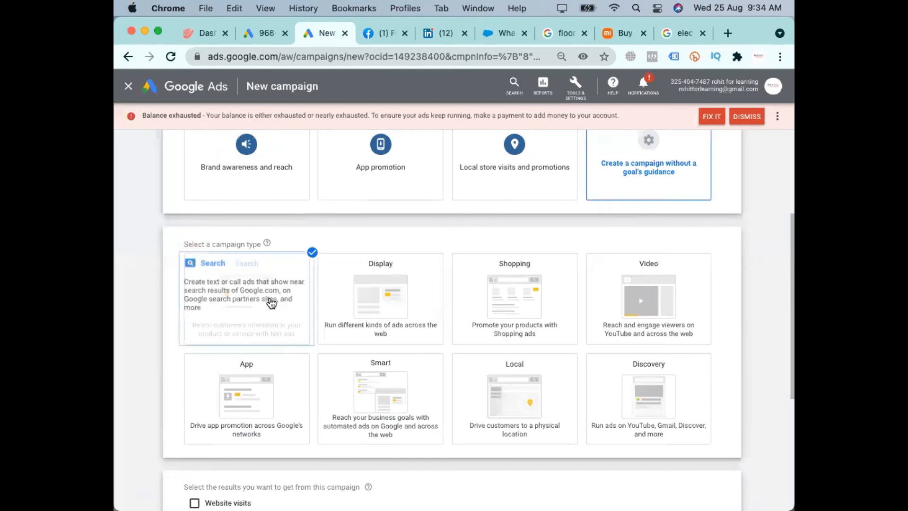
Turn on the Website visits, Phone calls and App downloads results to show their fields, and clear all three again
{"action": "scroll", "coordinate": [271, 303], "scroll_direction": "down", "scroll_amount": 5}
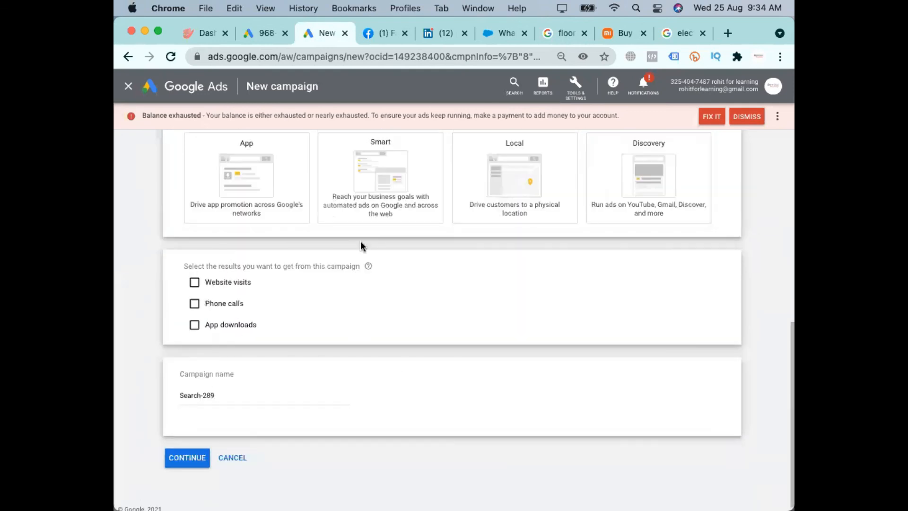
{"action": "left_click", "coordinate": [232, 294]}
{"action": "left_click", "coordinate": [226, 335]}
{"action": "left_click", "coordinate": [225, 395]}
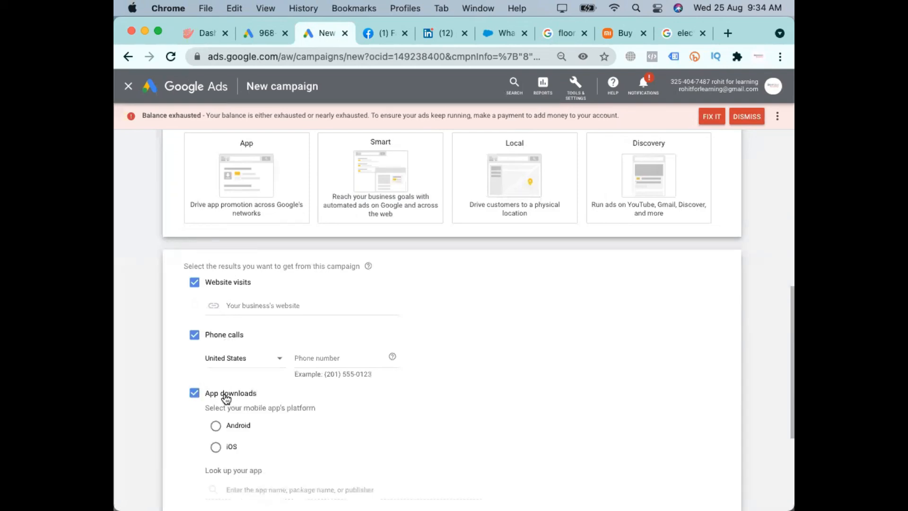
{"action": "left_click", "coordinate": [209, 284]}
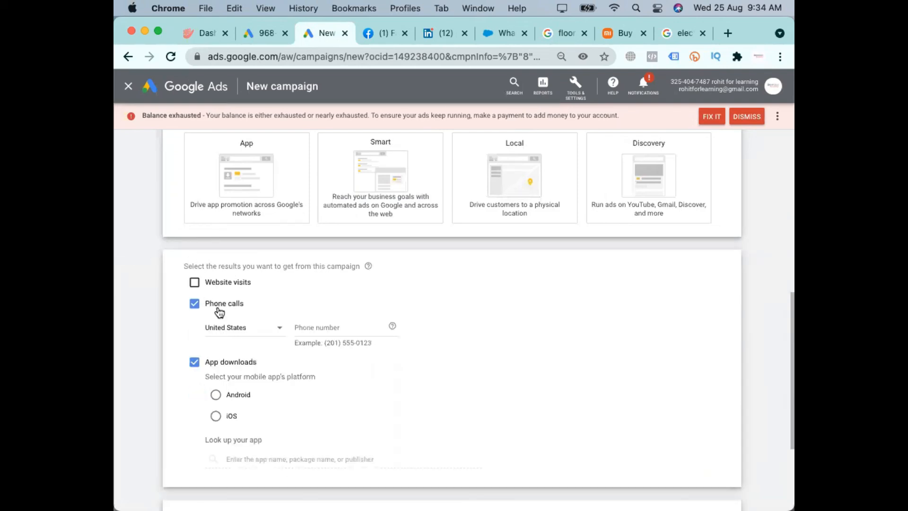
{"action": "left_click", "coordinate": [218, 308]}
{"action": "left_click", "coordinate": [204, 330]}
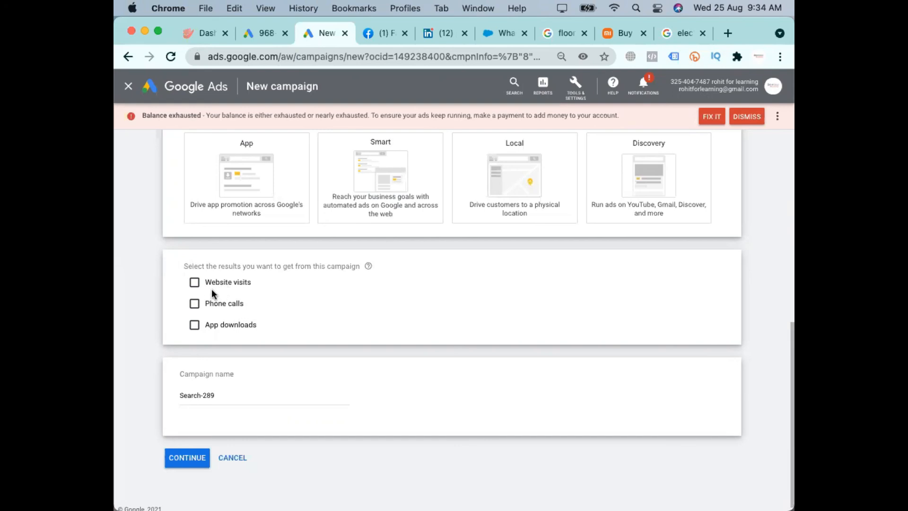
Replace the default campaign name with "Prd" and select the entered text
{"action": "left_click", "coordinate": [230, 394]}
{"action": "key", "text": "super+a"}
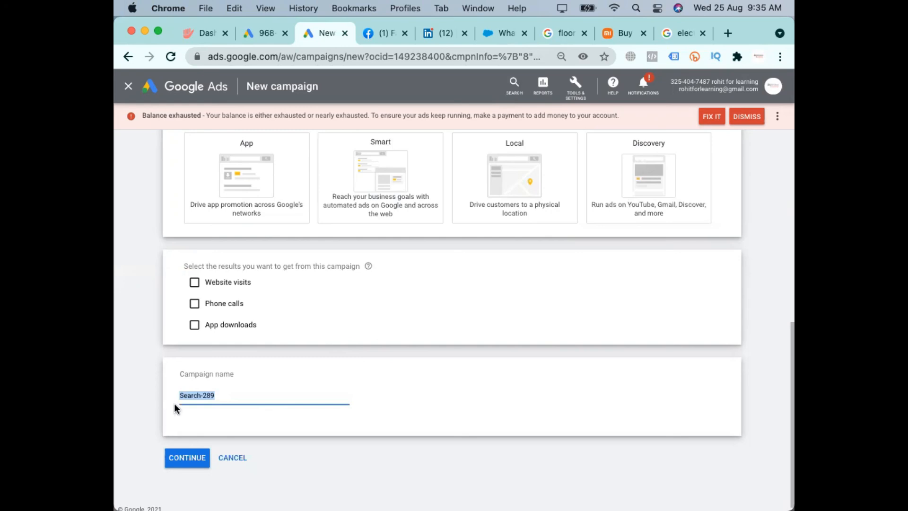
{"action": "type", "text": "Fro"}
{"action": "key", "text": "super+a"}
Search Google for "shoes" in place of the "floor cleaner automatic machine" query
{"action": "left_click", "coordinate": [560, 36]}
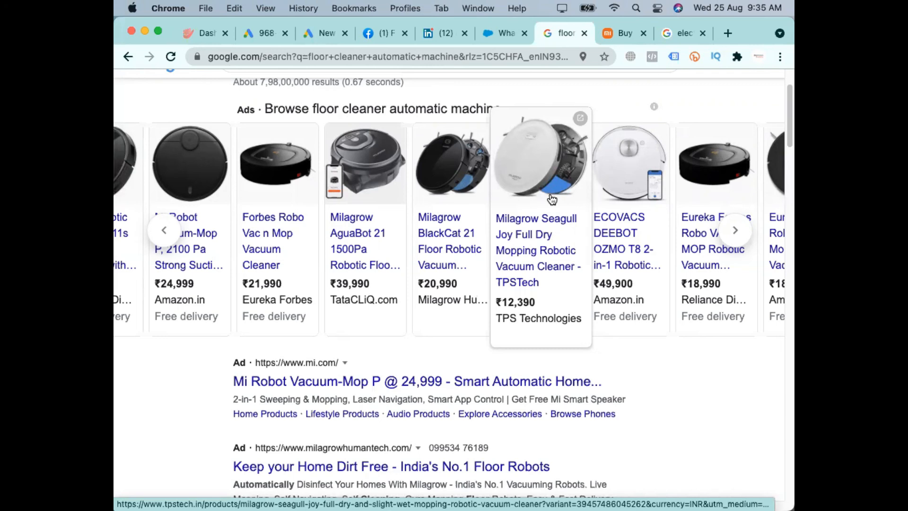
{"action": "scroll", "coordinate": [468, 115], "scroll_direction": "up", "scroll_amount": 4}
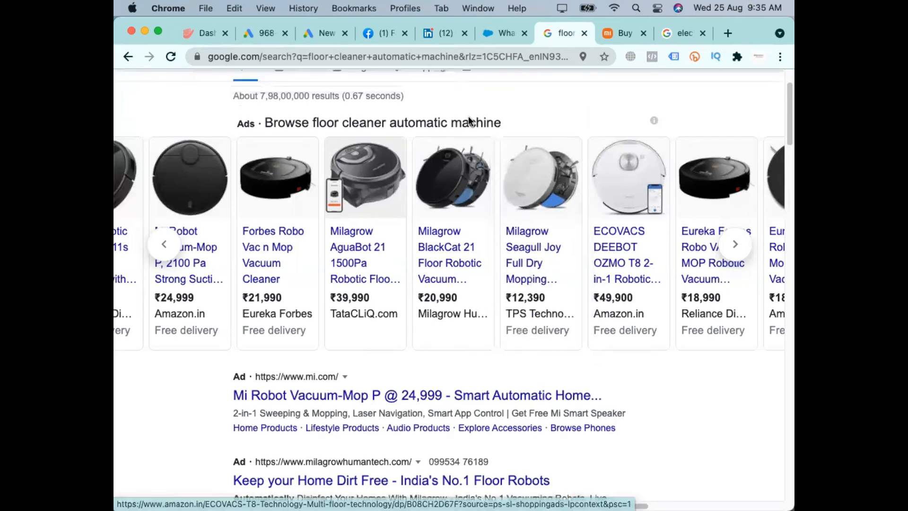
{"action": "left_click", "coordinate": [404, 101]}
{"action": "key", "text": "super+q"}
{"action": "key", "text": "super+a"}
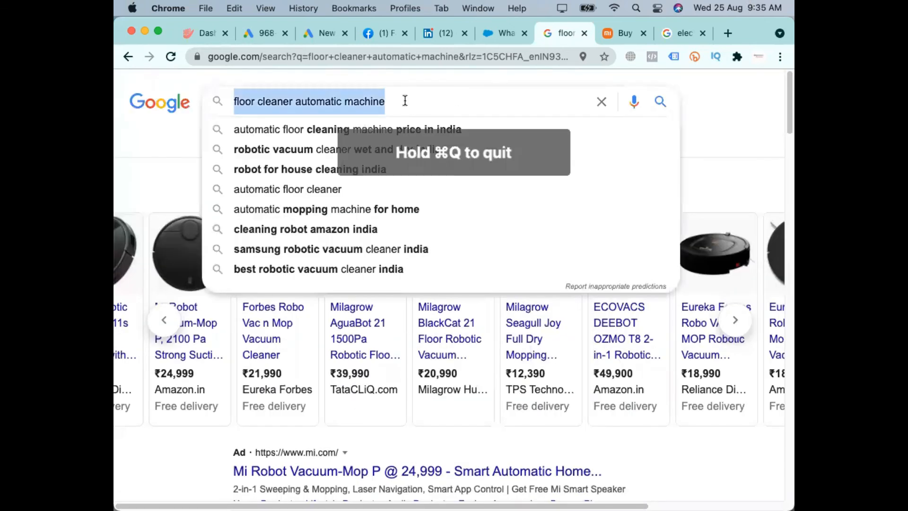
{"action": "type", "text": "shoes"}
{"action": "key", "text": "Return"}
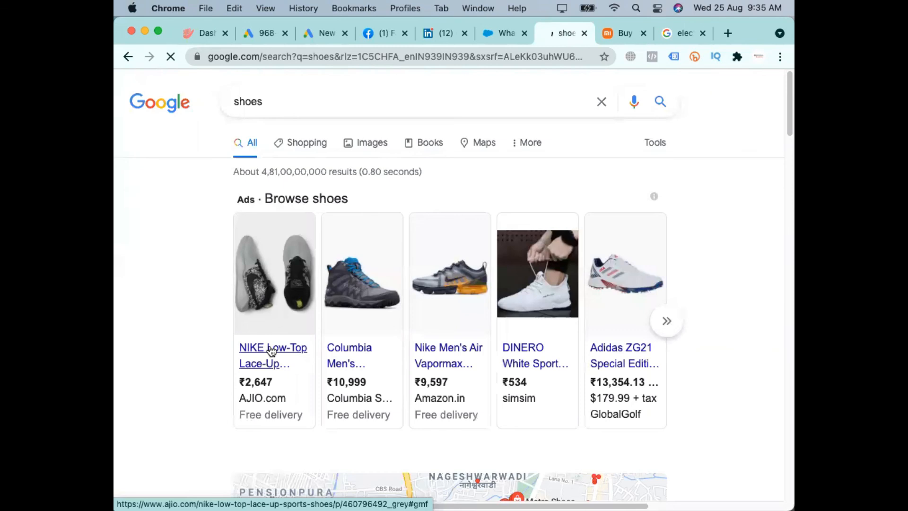
Look through the shopping ads, local shoe stores and organic listings in the Google results for "shoes"
{"action": "scroll", "coordinate": [272, 352], "scroll_direction": "down", "scroll_amount": 2}
{"action": "scroll", "coordinate": [326, 331], "scroll_direction": "down", "scroll_amount": 3}
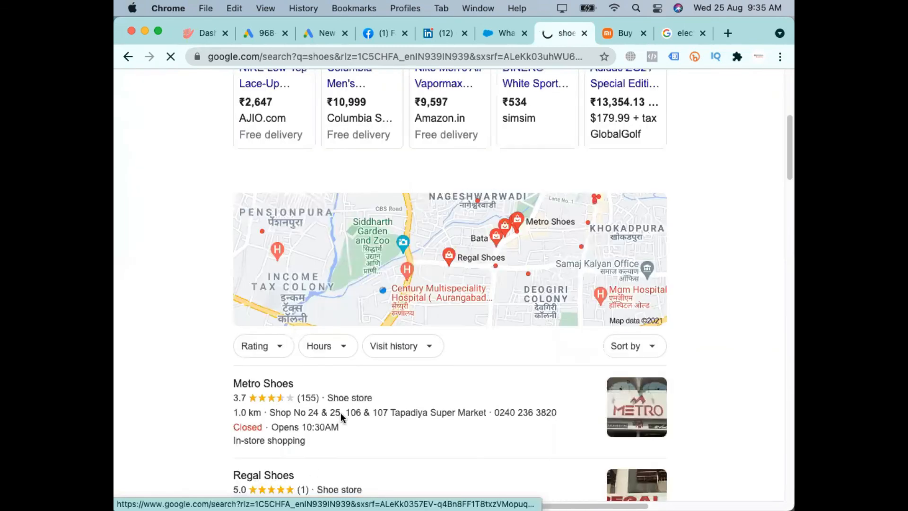
{"action": "scroll", "coordinate": [340, 412], "scroll_direction": "down", "scroll_amount": 8}
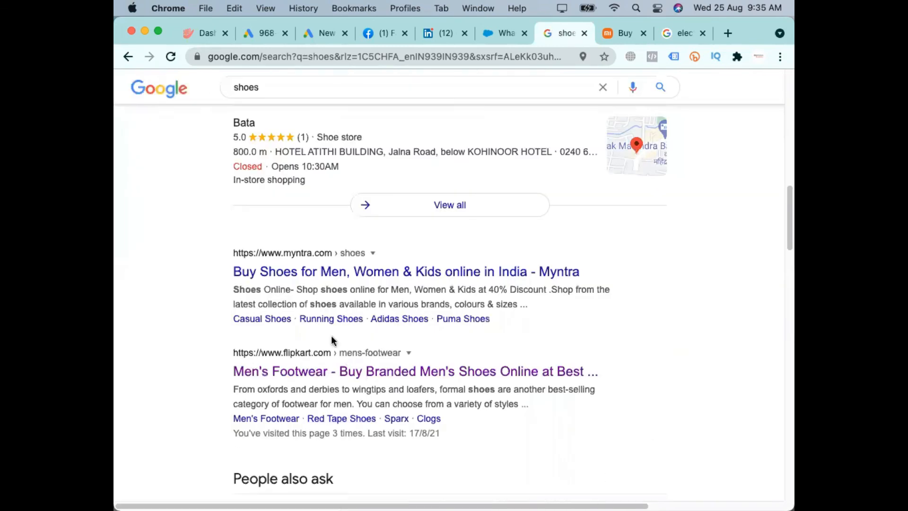
{"action": "scroll", "coordinate": [370, 337], "scroll_direction": "up", "scroll_amount": 12}
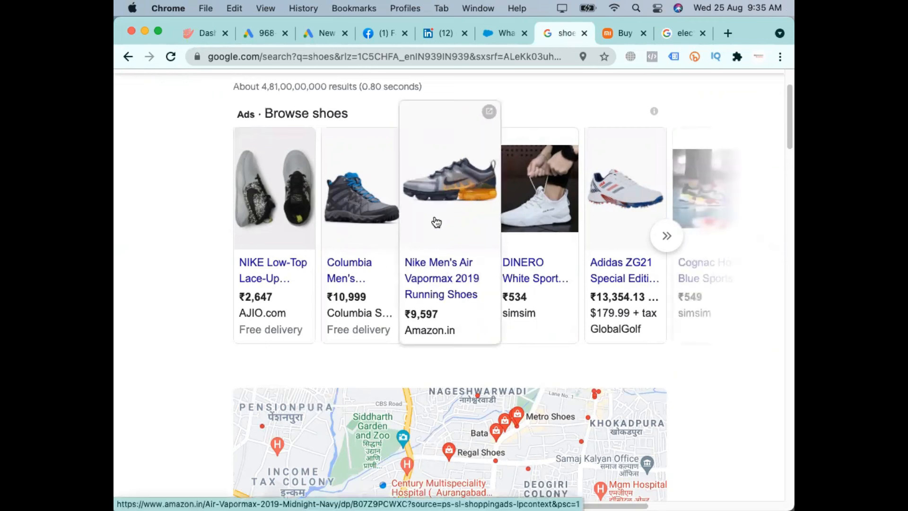
{"action": "mouse_move", "coordinate": [537, 302]}
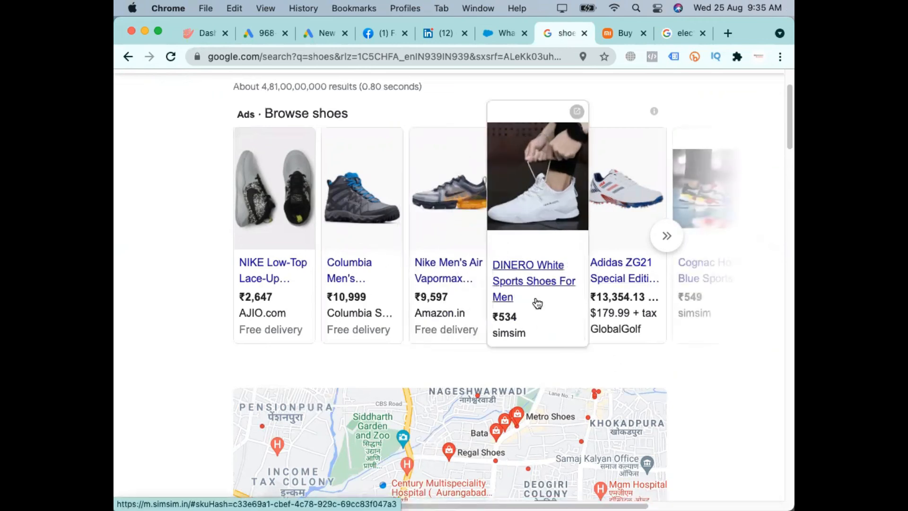
{"action": "scroll", "coordinate": [473, 237], "scroll_direction": "up", "scroll_amount": 3}
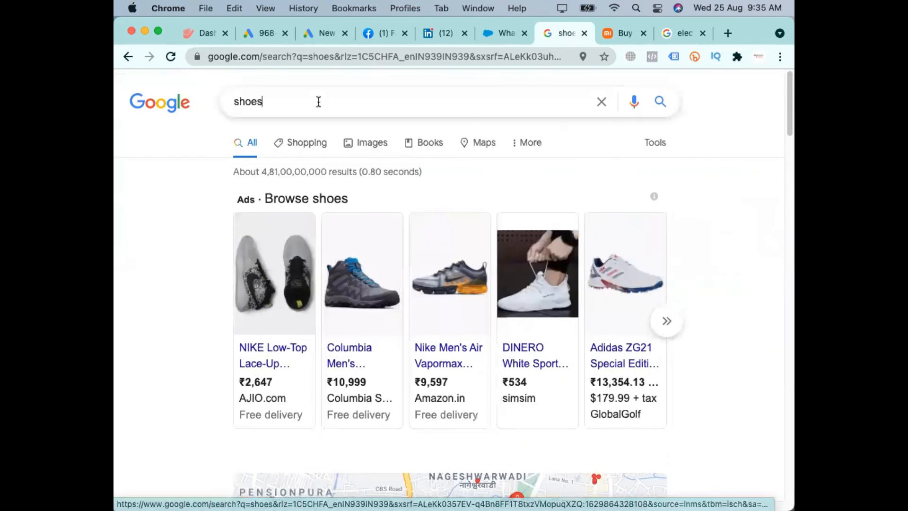
{"action": "left_click", "coordinate": [314, 101]}
{"action": "left_click", "coordinate": [756, 263]}
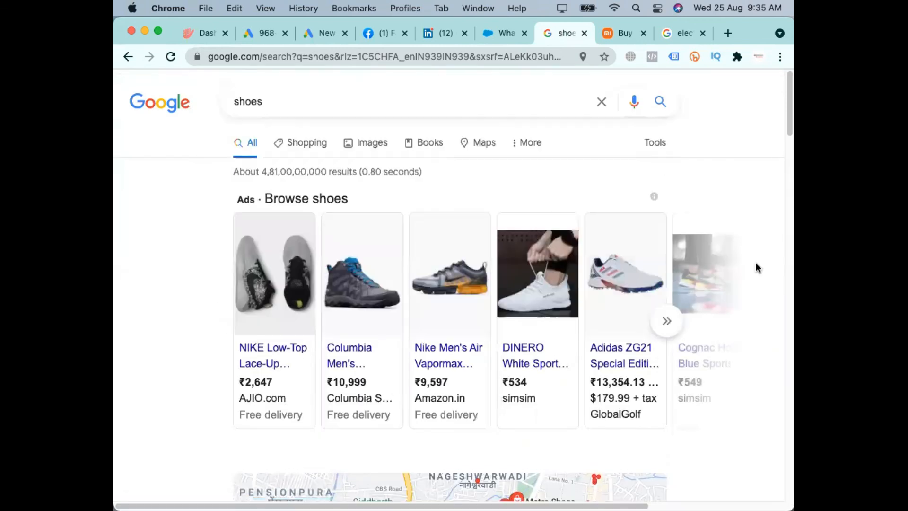
Search Google for "digital marketing course", look at its text ads and return to the New campaign page
{"action": "left_click", "coordinate": [284, 109]}
{"action": "key", "text": "super+a"}
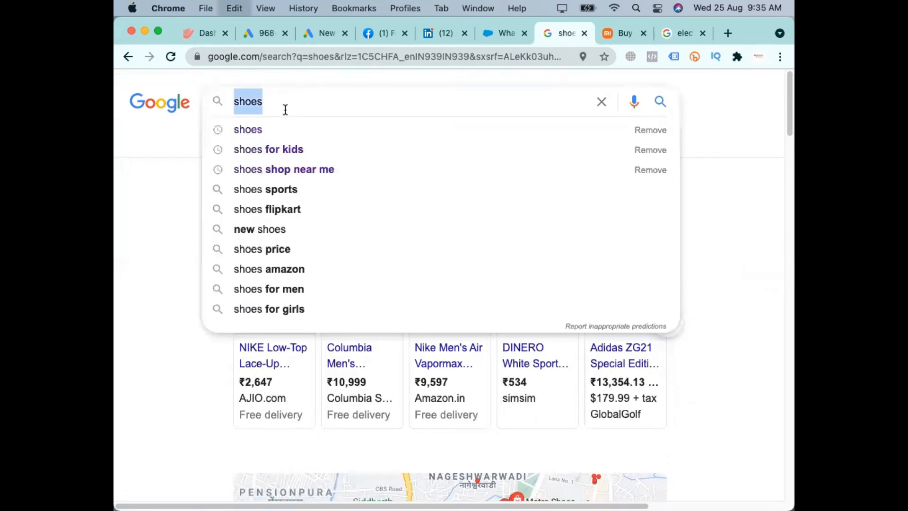
{"action": "type", "text": "digita"}
{"action": "key", "text": "super+a"}
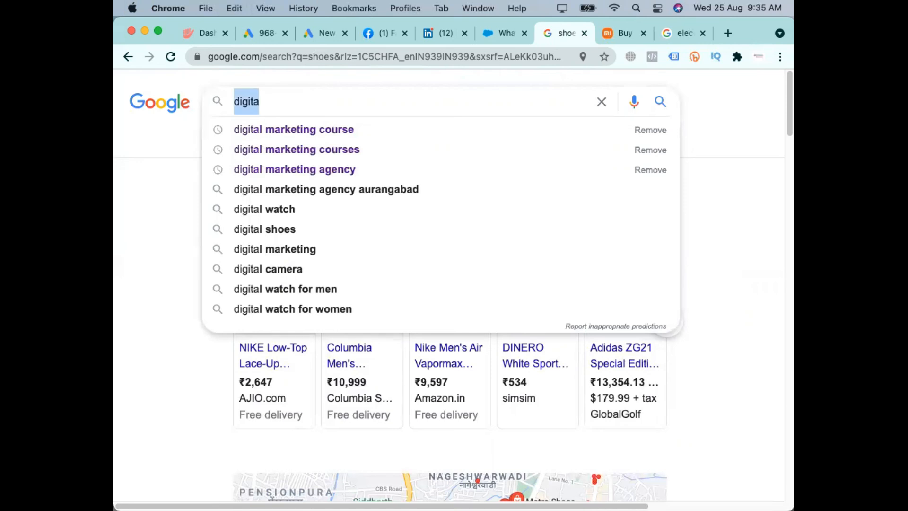
{"action": "key", "text": "Down"}
{"action": "key", "text": "Return"}
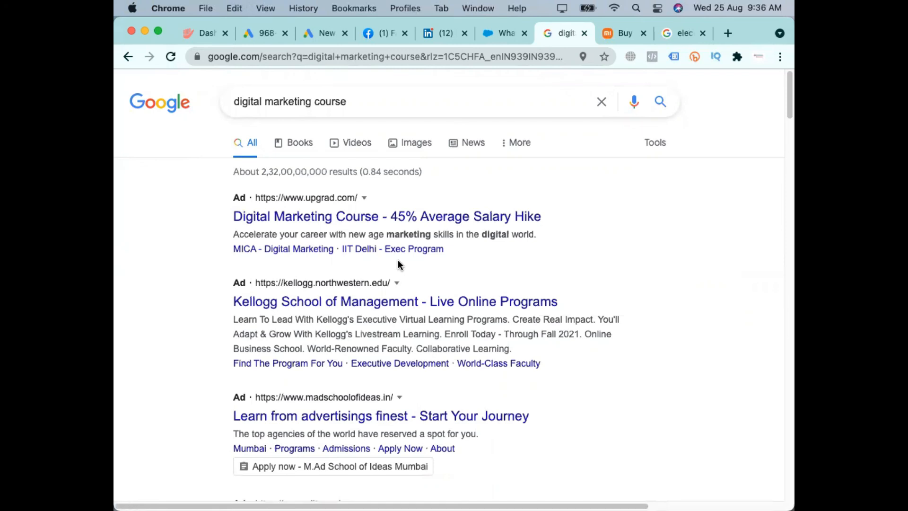
{"action": "left_click", "coordinate": [321, 33]}
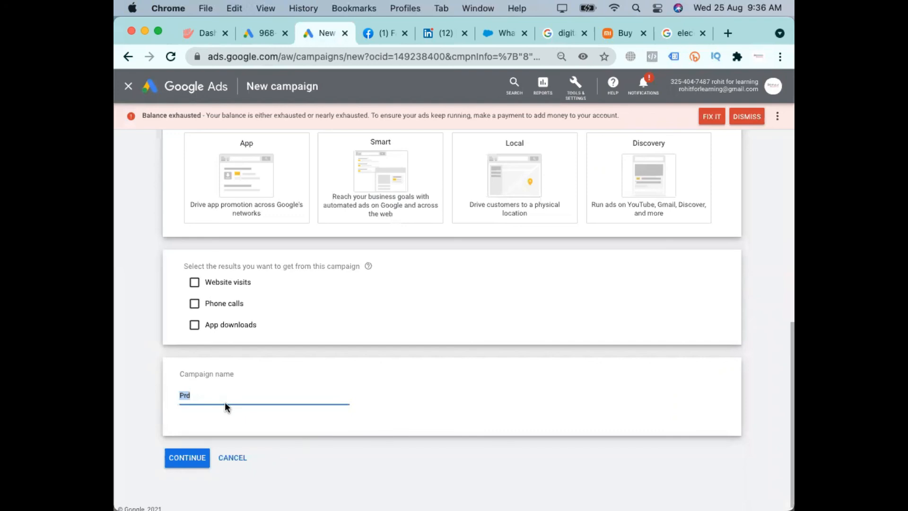
Replace the campaign name with "Couries Service - Aurangabad - Search - 25-8-2021"
{"action": "key", "text": "BackSpace"}
{"action": "type", "text": "Couries Servu"}
{"action": "key", "text": "BackSpace"}
{"action": "type", "text": "ice - Aura"}
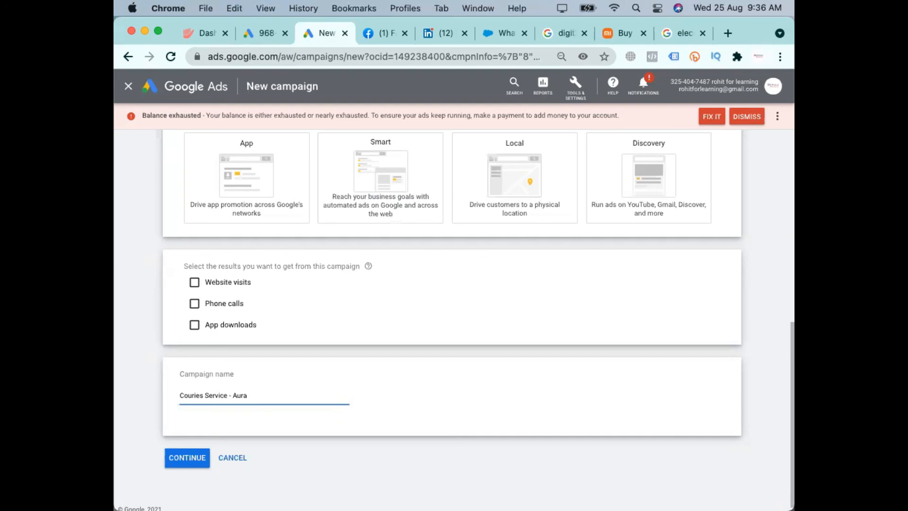
{"action": "type", "text": "ngabad - Search - 25-8-2021"}
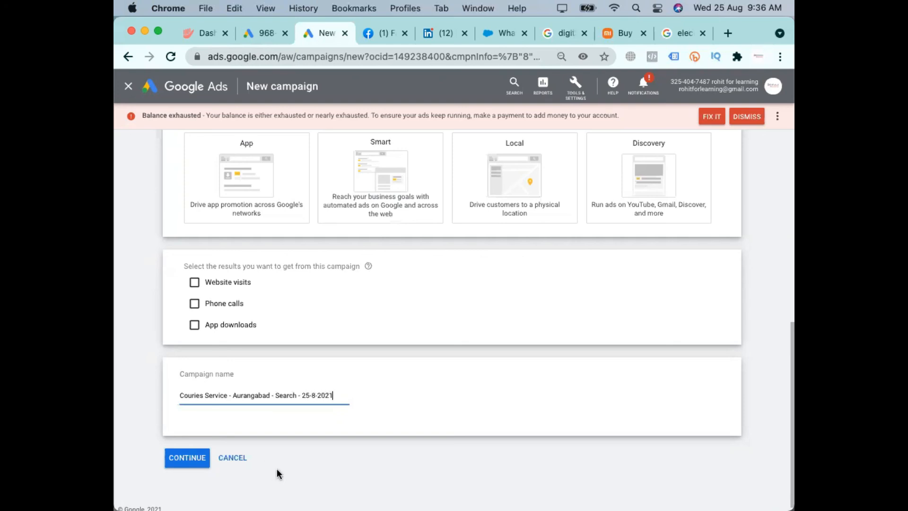
Correct "Couries" to "Courier" in the campaign name
{"action": "scroll", "coordinate": [275, 468], "scroll_direction": "up", "scroll_amount": 5}
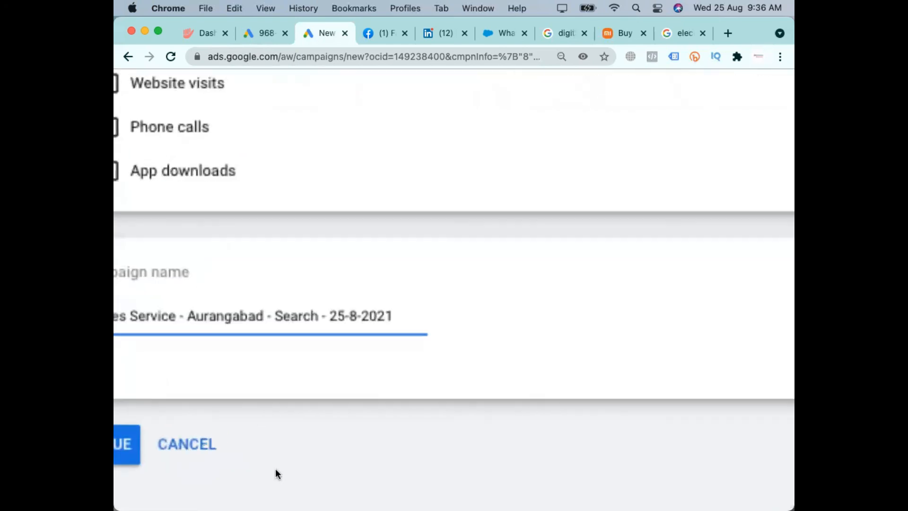
{"action": "scroll", "coordinate": [214, 422], "scroll_direction": "left", "scroll_amount": 5}
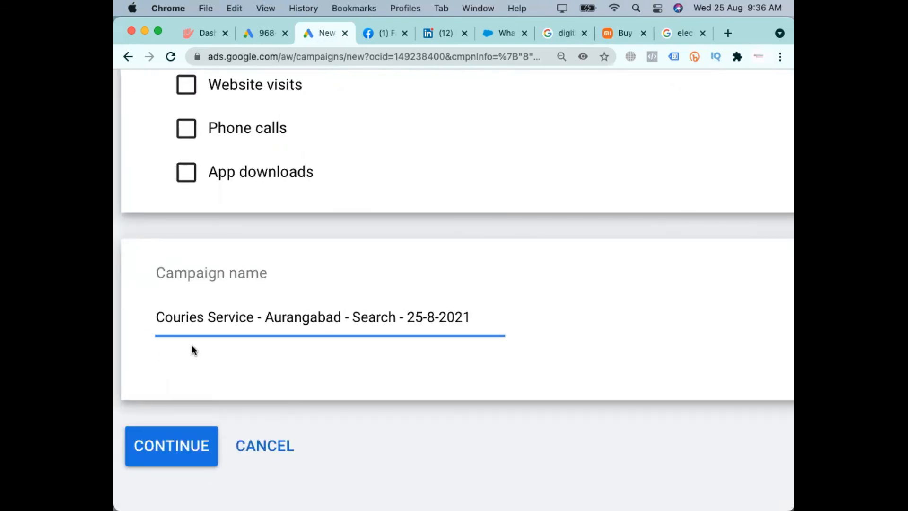
{"action": "left_click", "coordinate": [194, 316]}
{"action": "key", "text": "BackSpace"}
{"action": "type", "text": "r"}
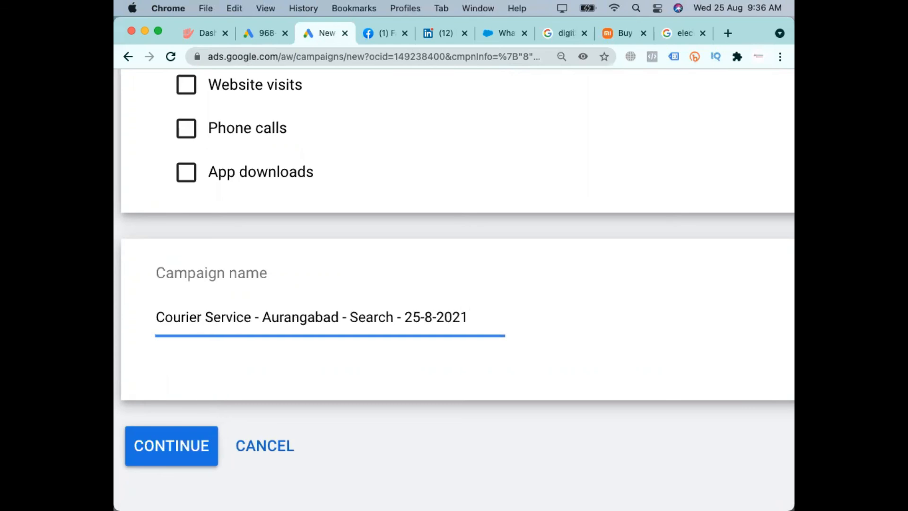
Try a vertical bar as the separator after "Courier Service" in the campaign name and restore the hyphen
{"action": "left_click", "coordinate": [259, 317]}
{"action": "key", "text": "BackSpace"}
{"action": "key", "text": "BackSpace"}
{"action": "type", "text": "|"}
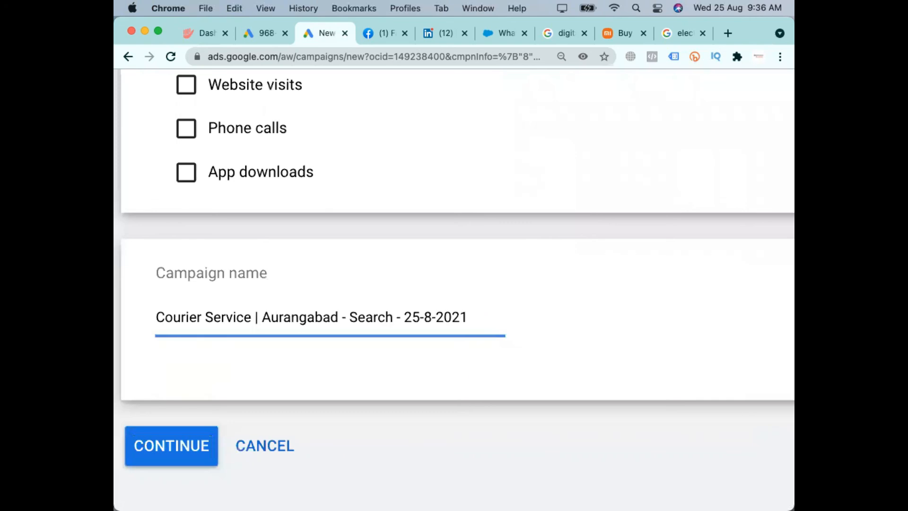
{"action": "key", "text": "BackSpace"}
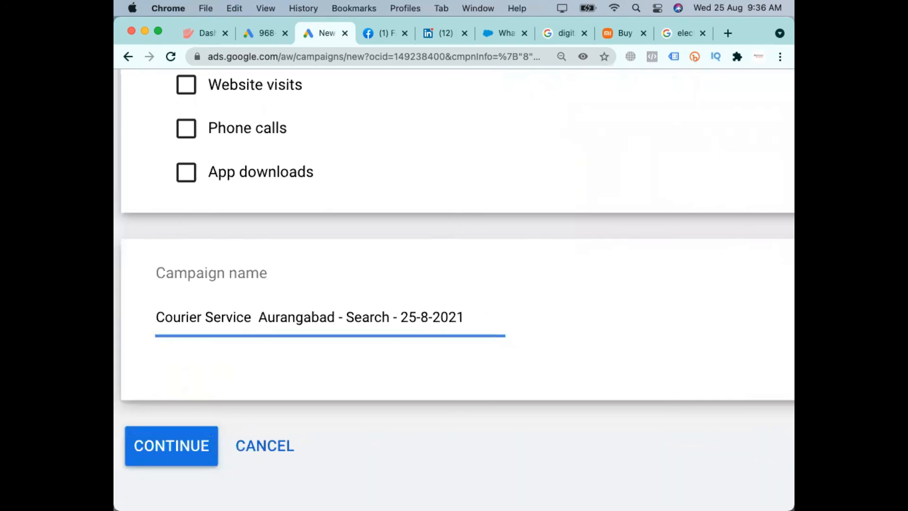
{"action": "type", "text": "-"}
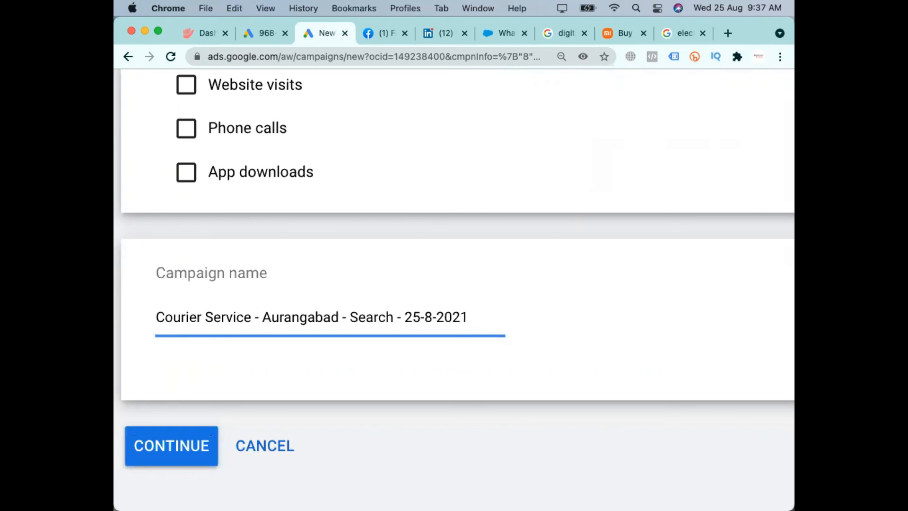
Look over the campaign name and the campaign result options on the New campaign page
{"action": "scroll", "coordinate": [244, 316], "scroll_direction": "down", "scroll_amount": 2}
{"action": "scroll", "coordinate": [244, 316], "scroll_direction": "down", "scroll_amount": 2}
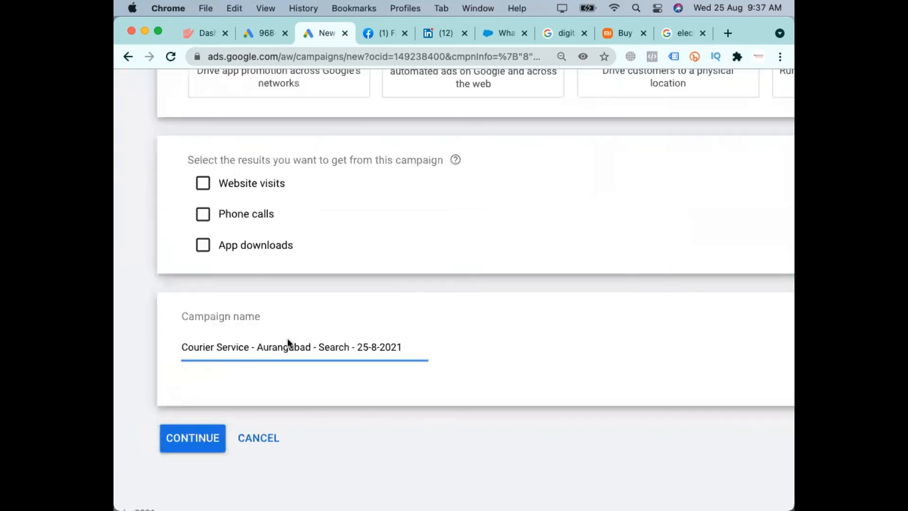
{"action": "left_click", "coordinate": [264, 346]}
{"action": "scroll", "coordinate": [455, 339], "scroll_direction": "up", "scroll_amount": 10}
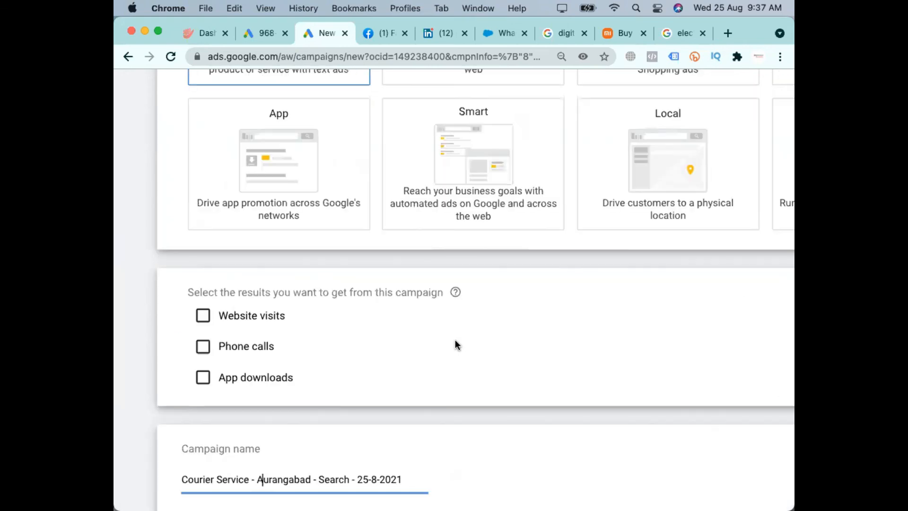
{"action": "scroll", "coordinate": [455, 346], "scroll_direction": "down", "scroll_amount": 10}
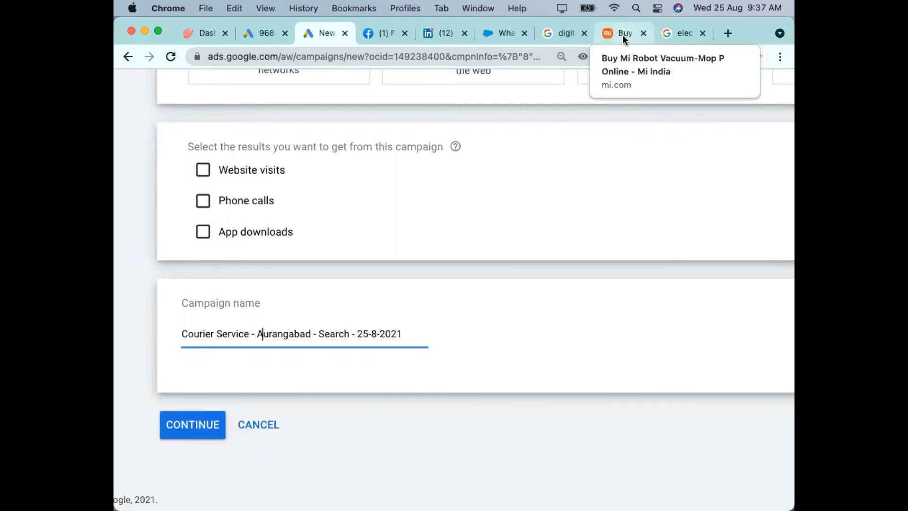
{"action": "left_click", "coordinate": [182, 334]}
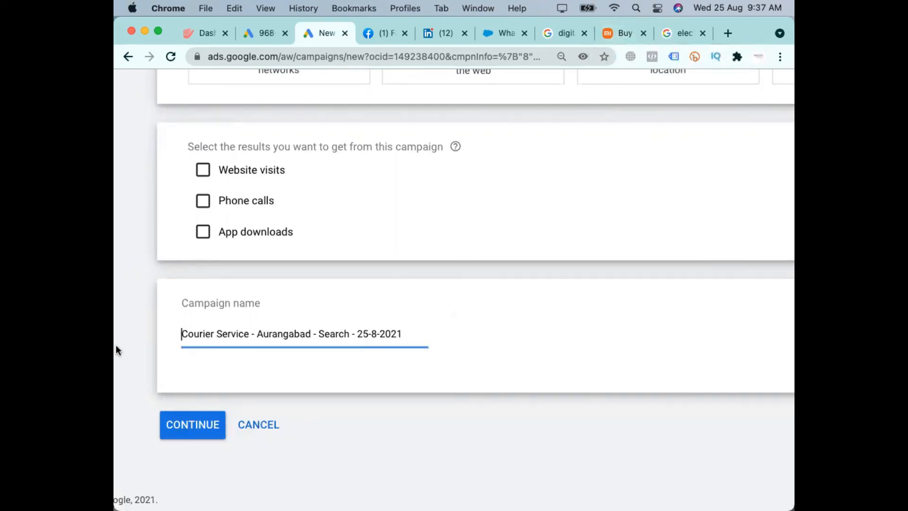
Review the selected goal and campaign type and cancel the new campaign
{"action": "scroll", "coordinate": [305, 319], "scroll_direction": "up", "scroll_amount": 15}
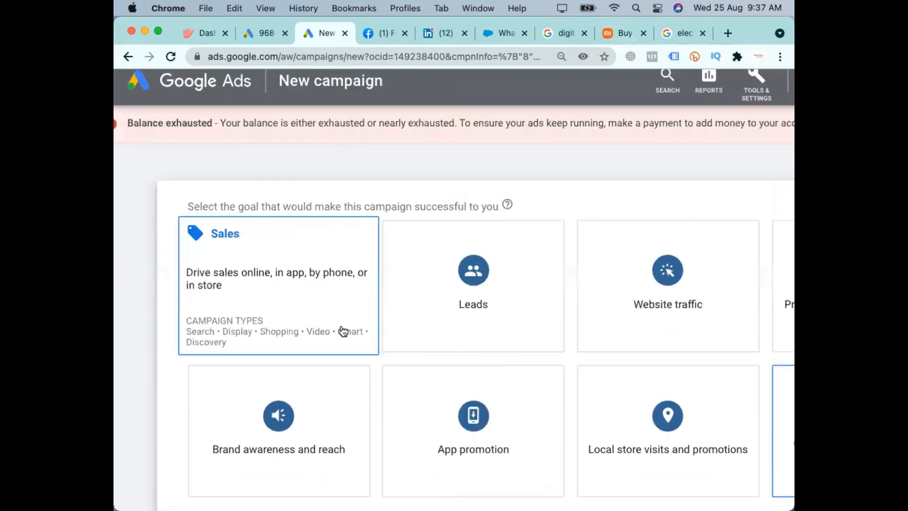
{"action": "scroll", "coordinate": [355, 338], "scroll_direction": "down", "scroll_amount": 2}
{"action": "scroll", "coordinate": [354, 337], "scroll_direction": "down", "scroll_amount": 3}
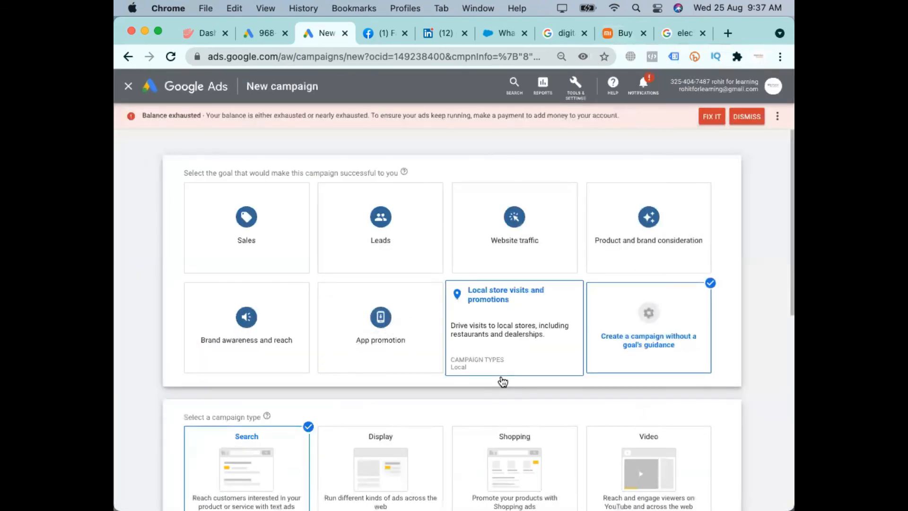
{"action": "scroll", "coordinate": [724, 253], "scroll_direction": "down", "scroll_amount": 3}
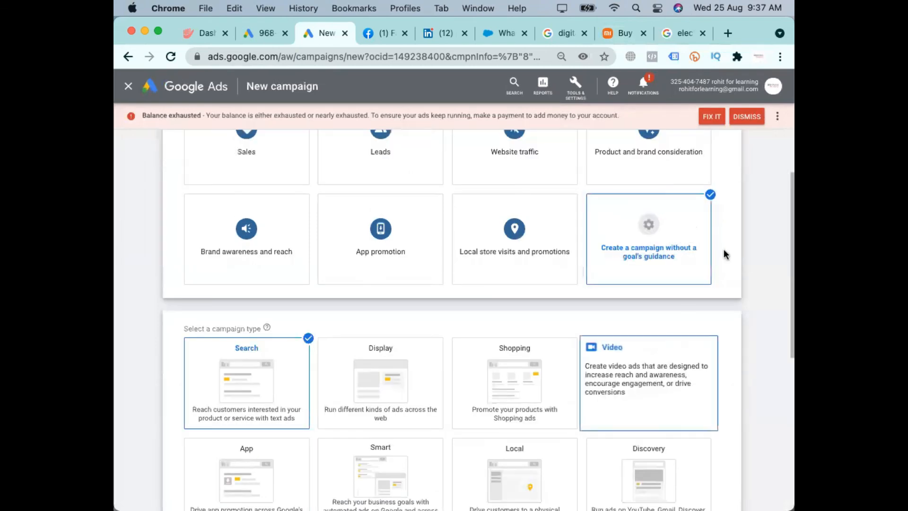
{"action": "scroll", "coordinate": [676, 292], "scroll_direction": "down", "scroll_amount": 5}
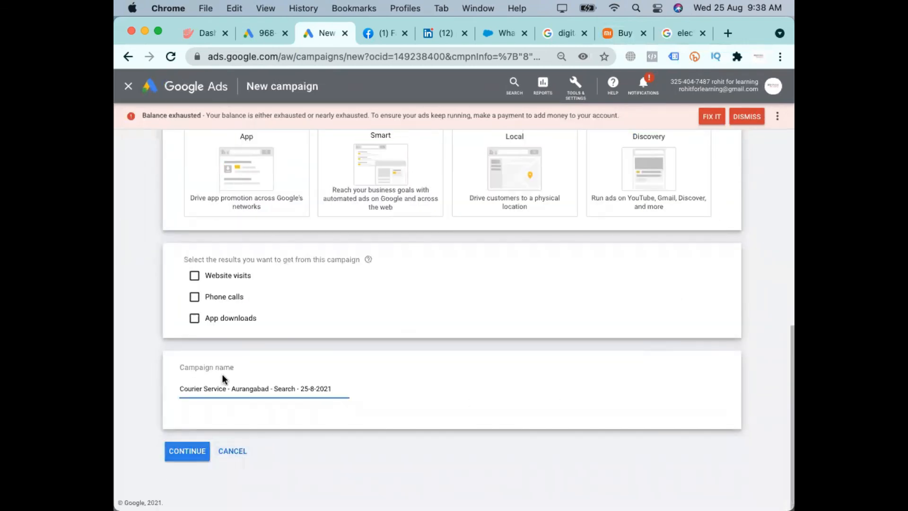
{"action": "left_click", "coordinate": [232, 452]}
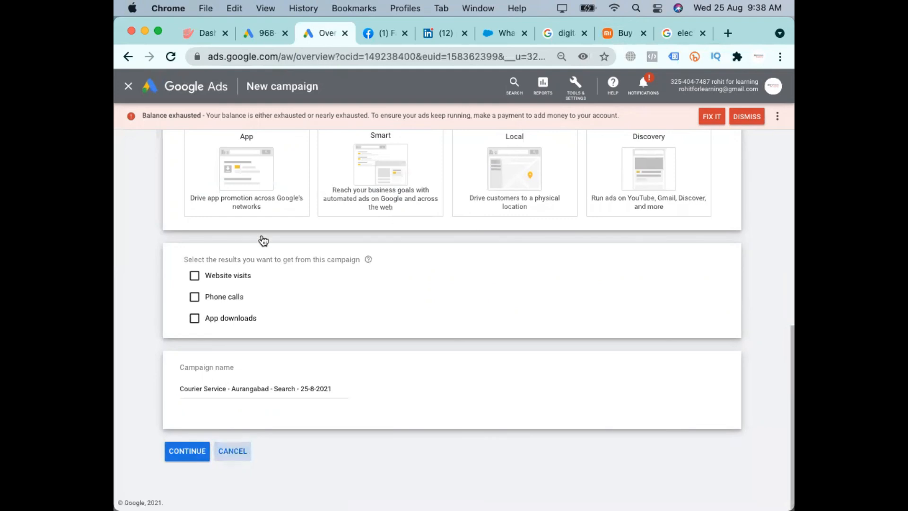